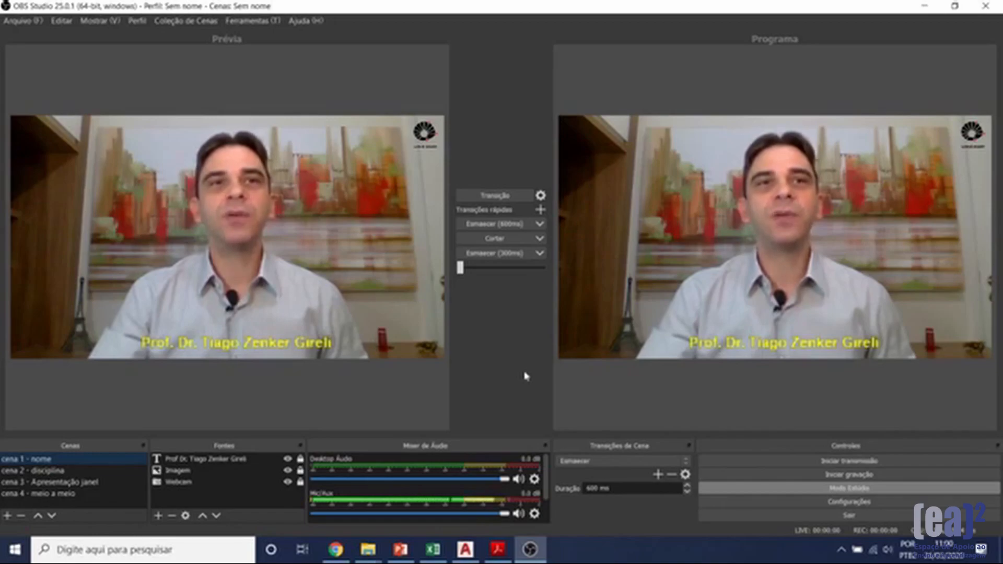
Switch to the "tutorial OBS" scene collection and remove the "Cena 2 camera" scene from it.
left_click(180, 21)
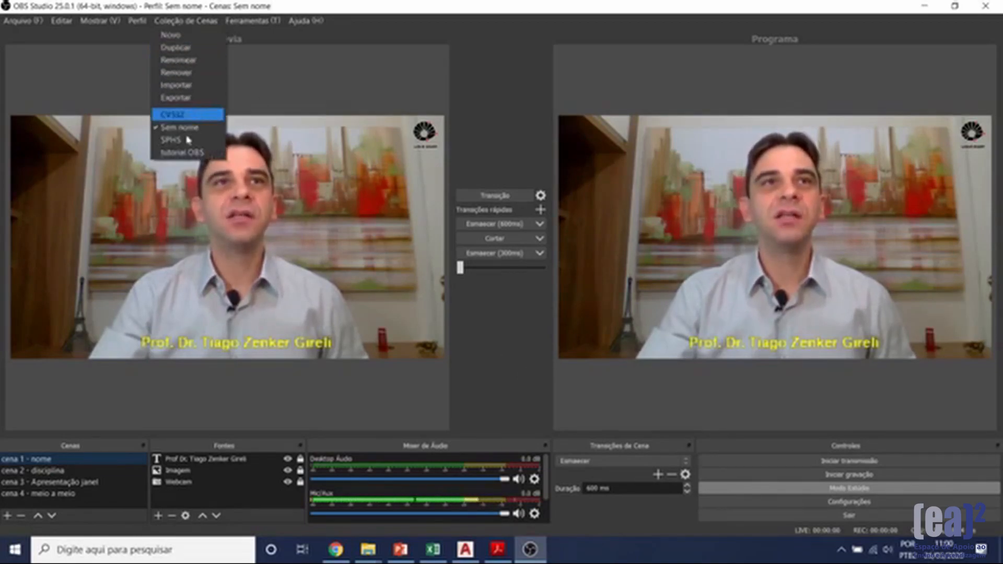
left_click(181, 153)
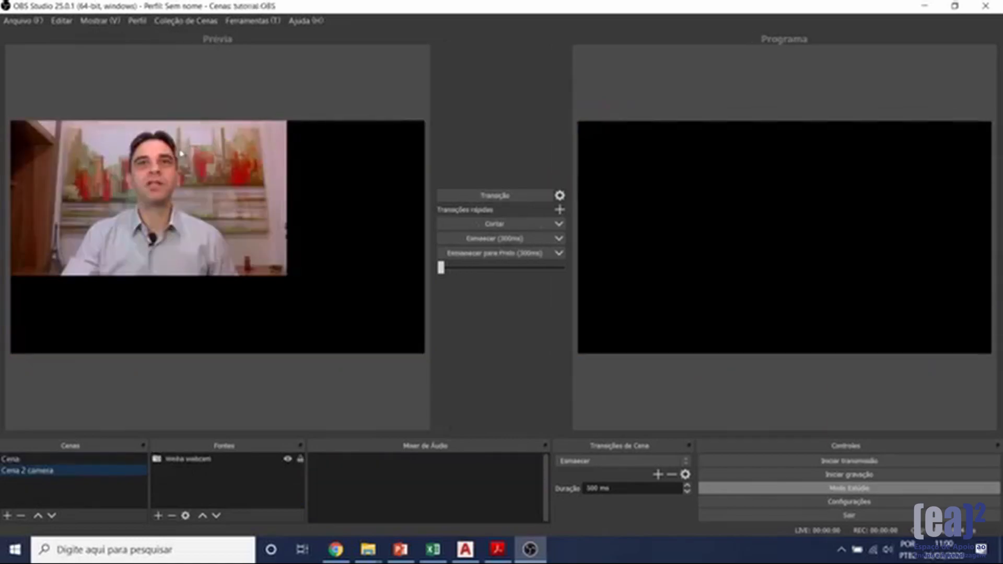
right_click(92, 475)
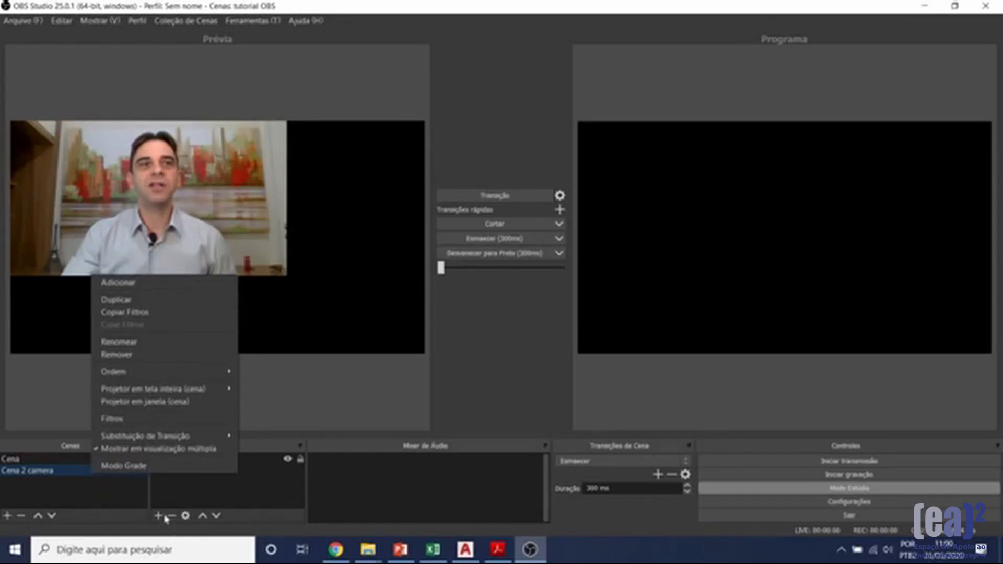
left_click(150, 355)
left_click(550, 290)
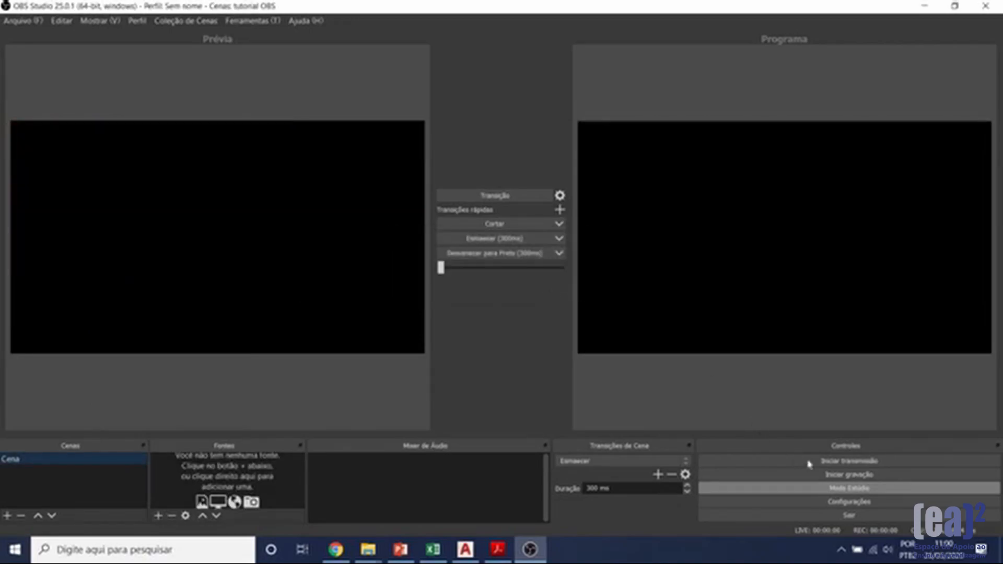
Turn studio mode off and back on to compare the single view with the preview and program layout.
left_click(850, 490)
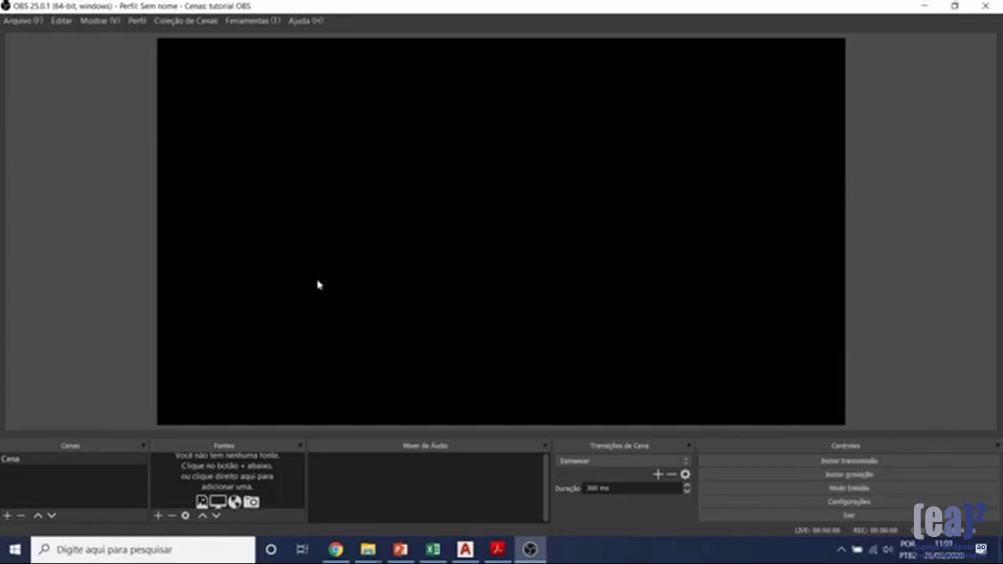
left_click(857, 490)
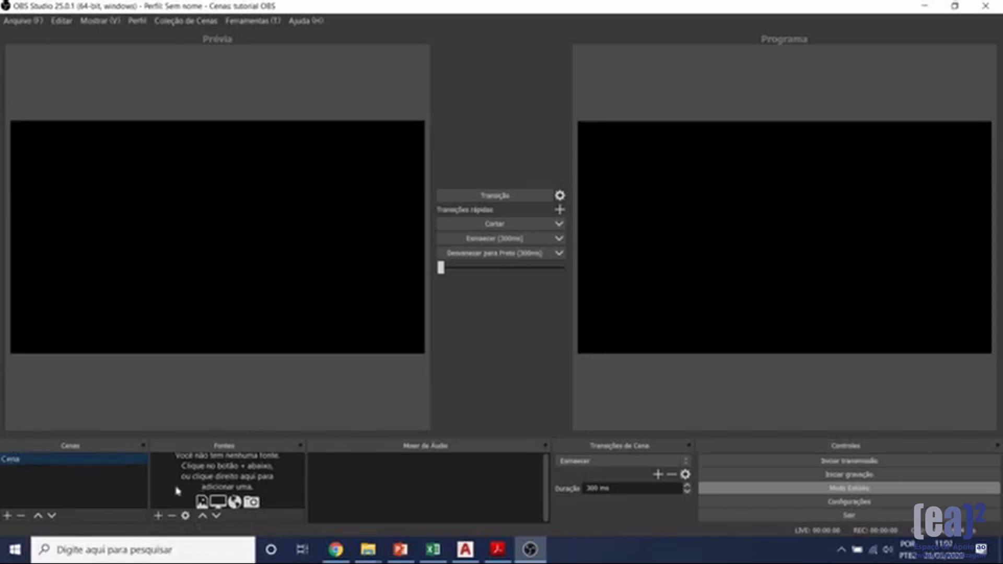
Add a video capture device source named "minha webcam" to the scene, using the Integrated Webcam with its default settings.
left_click(158, 516)
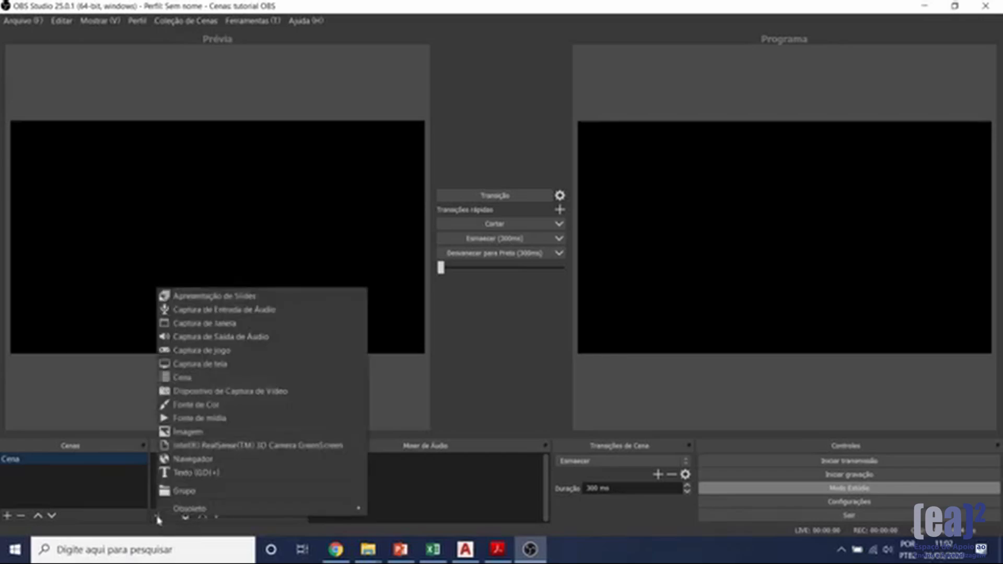
left_click(228, 397)
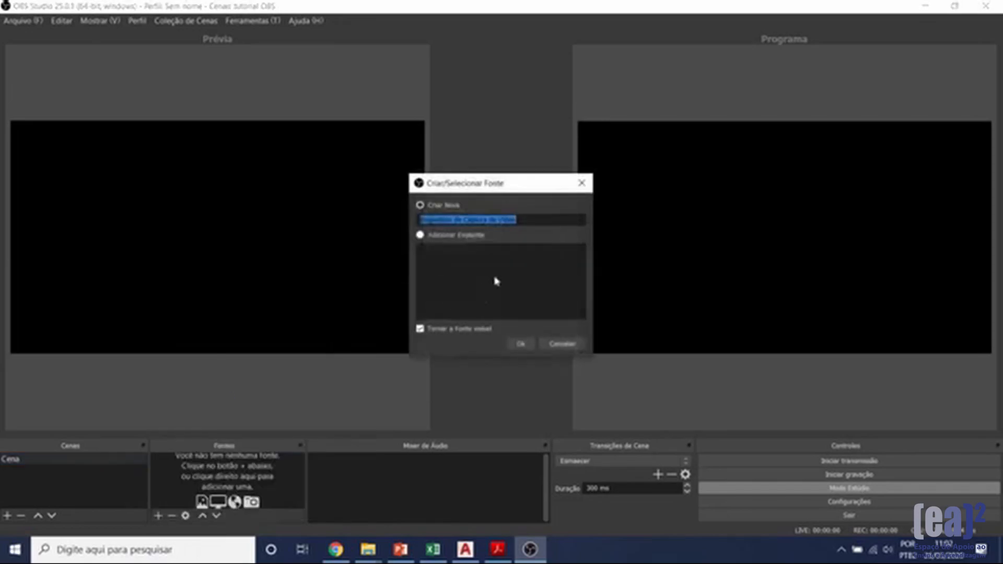
type("webcam")
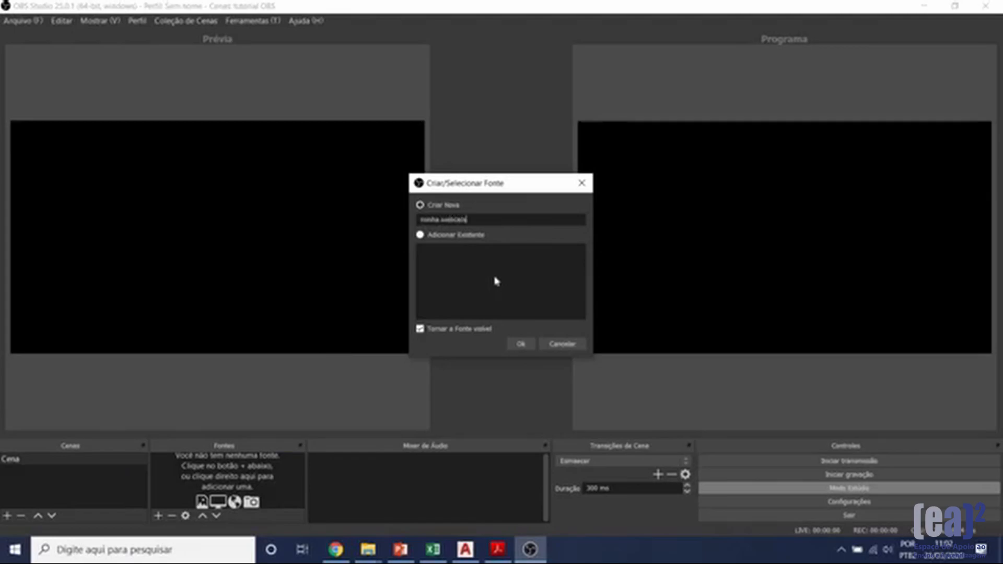
left_click(521, 346)
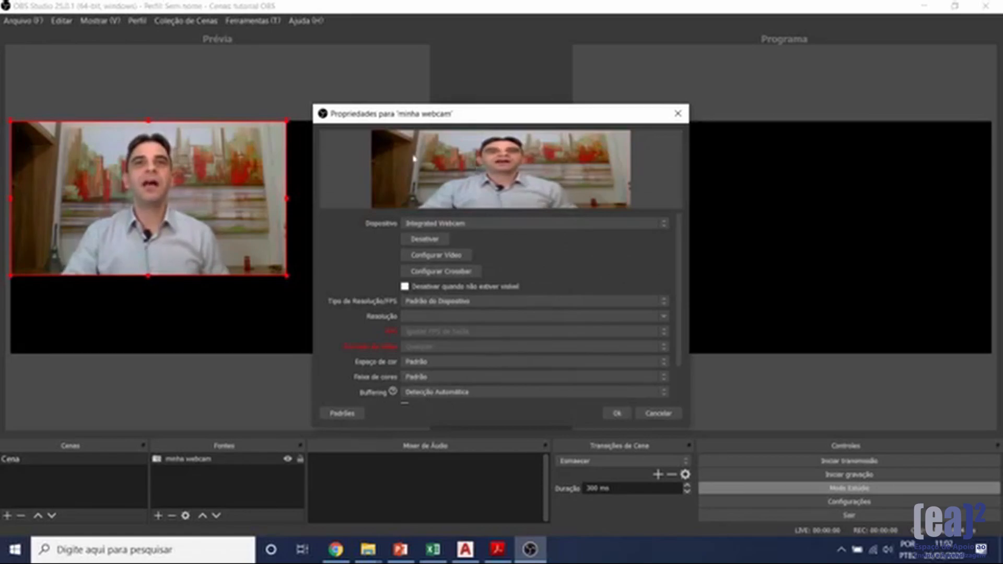
left_click(621, 417)
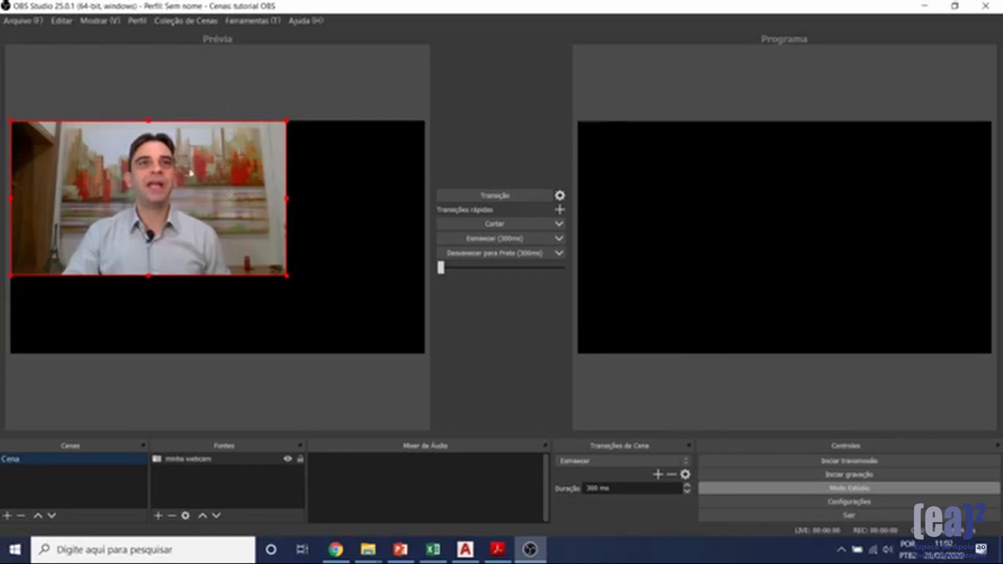
Resize the webcam image to about three quarters of the canvas width and place it near the canvas centre.
left_click_drag(213, 235, 142, 178)
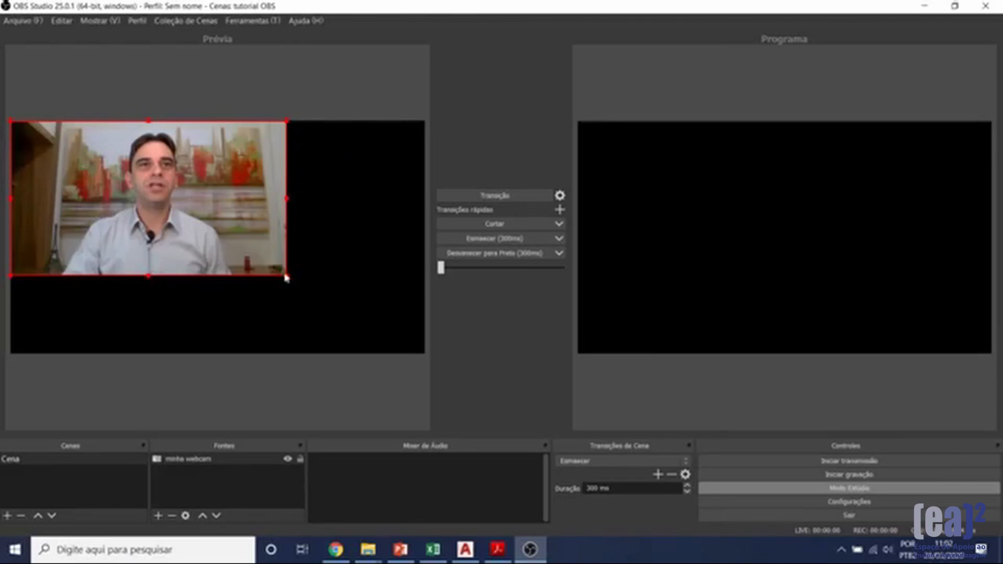
left_click_drag(286, 275, 423, 350)
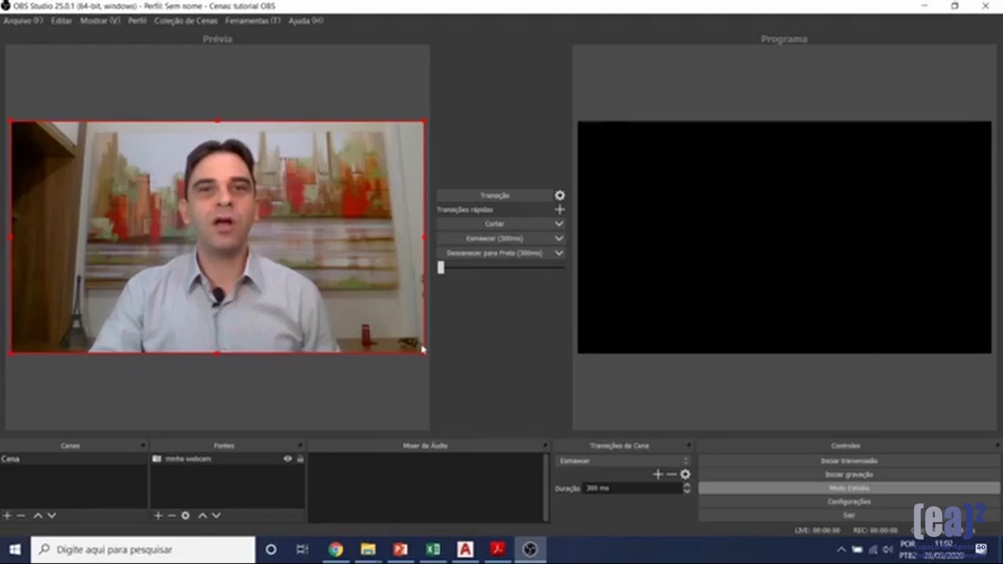
left_click_drag(424, 354, 320, 294)
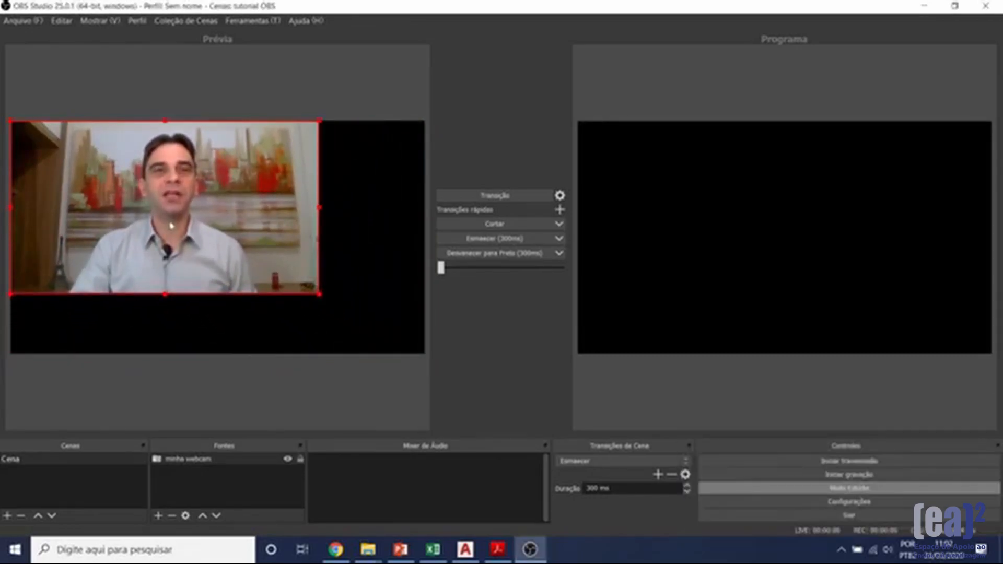
left_click_drag(184, 223, 217, 241)
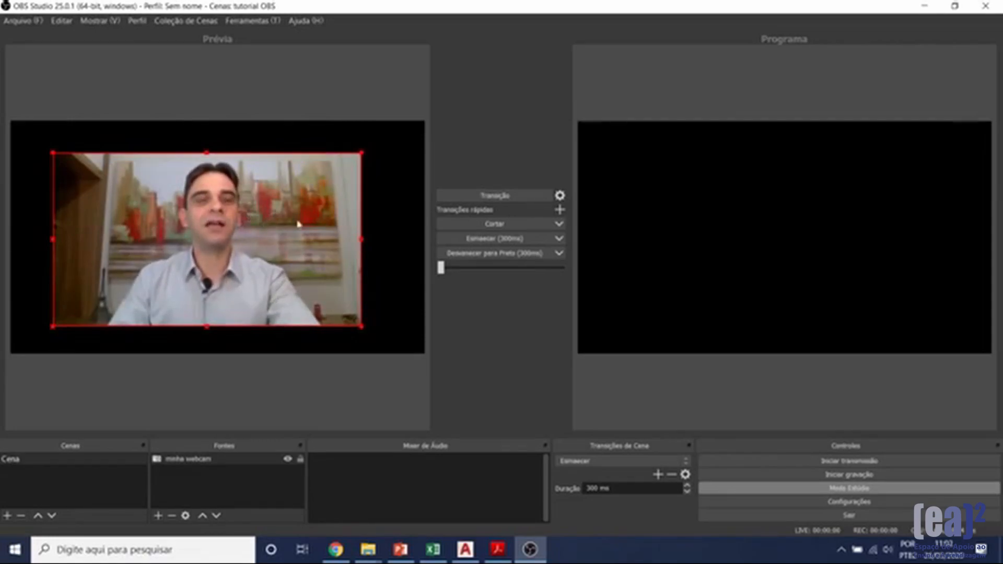
Crop the webcam image from its right, left and bottom edges to a nearly square head-and-shoulders frame.
left_click_drag(364, 240, 337, 232)
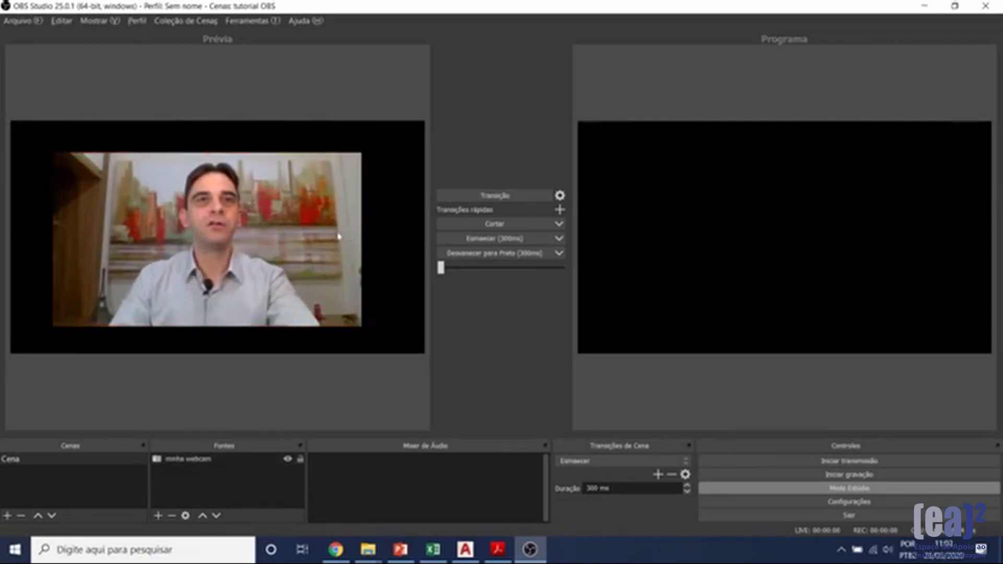
left_click(361, 237)
left_click_drag(362, 242, 283, 245)
left_click_drag(62, 242, 143, 251)
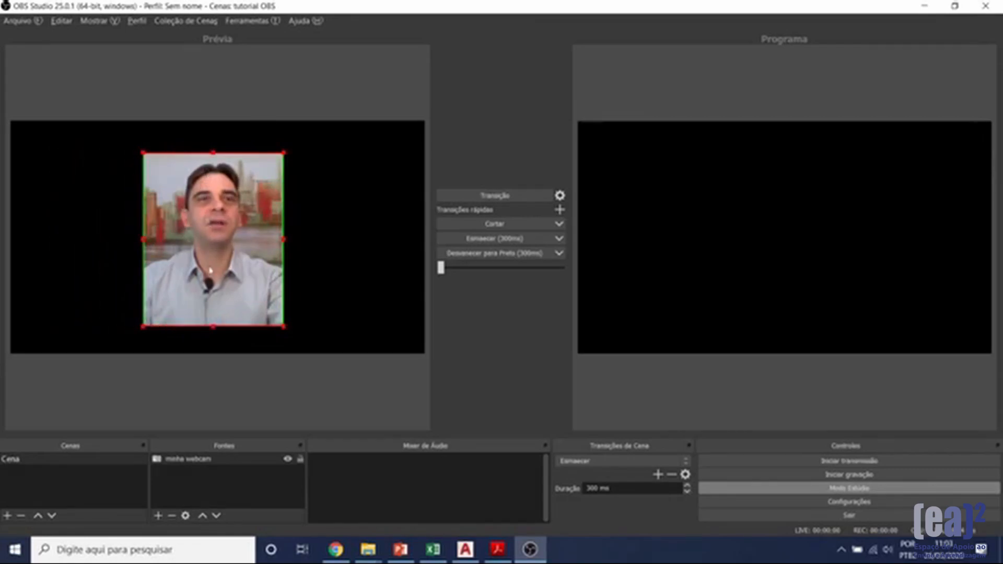
left_click_drag(215, 327, 214, 297)
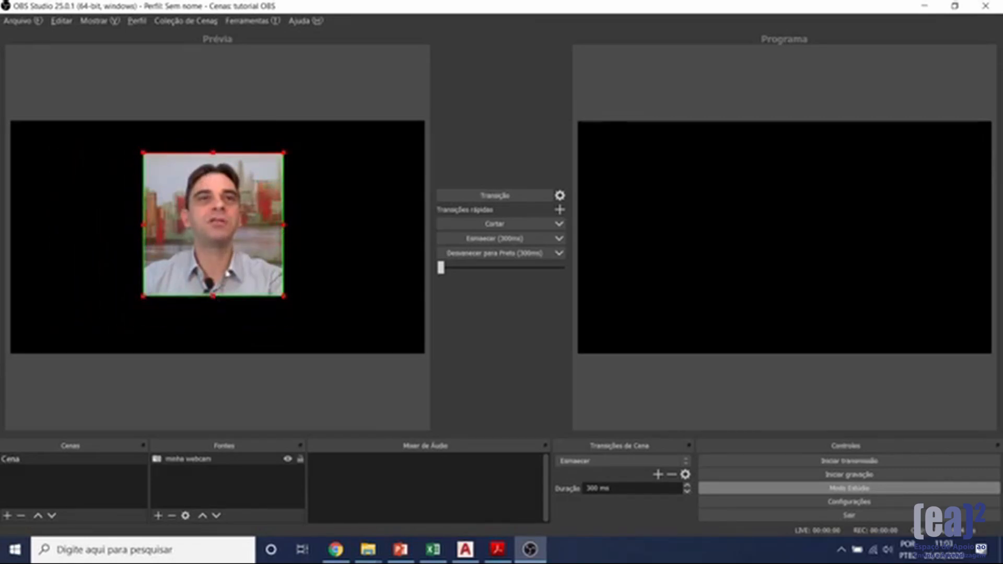
Move the cropped webcam image to the left side of the canvas and scale it down to about a quarter of the canvas width.
left_click_drag(243, 266, 121, 281)
left_click_drag(162, 312, 116, 253)
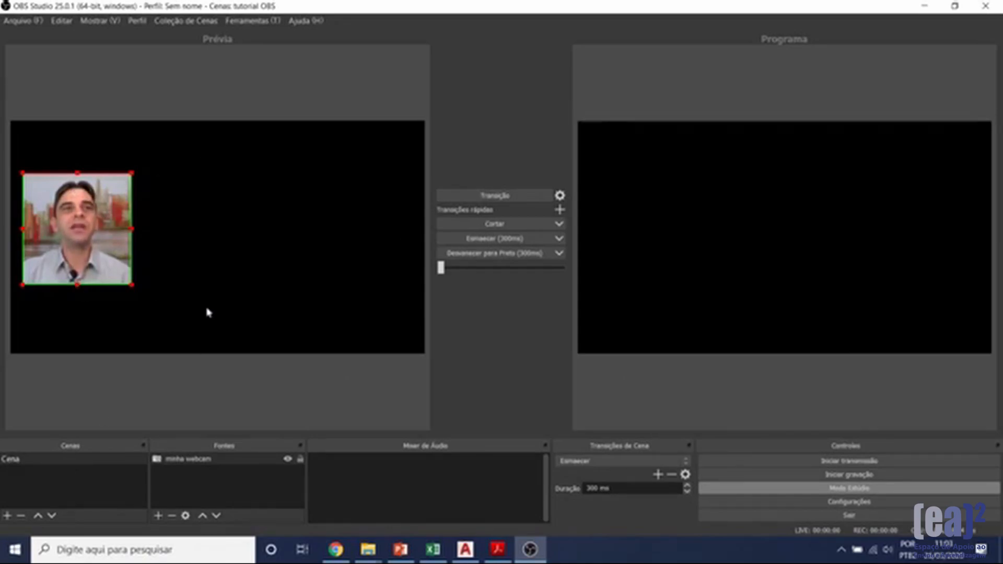
Add a colour source named "azul" with the light blue #00aaff as a full-canvas background.
left_click(159, 517)
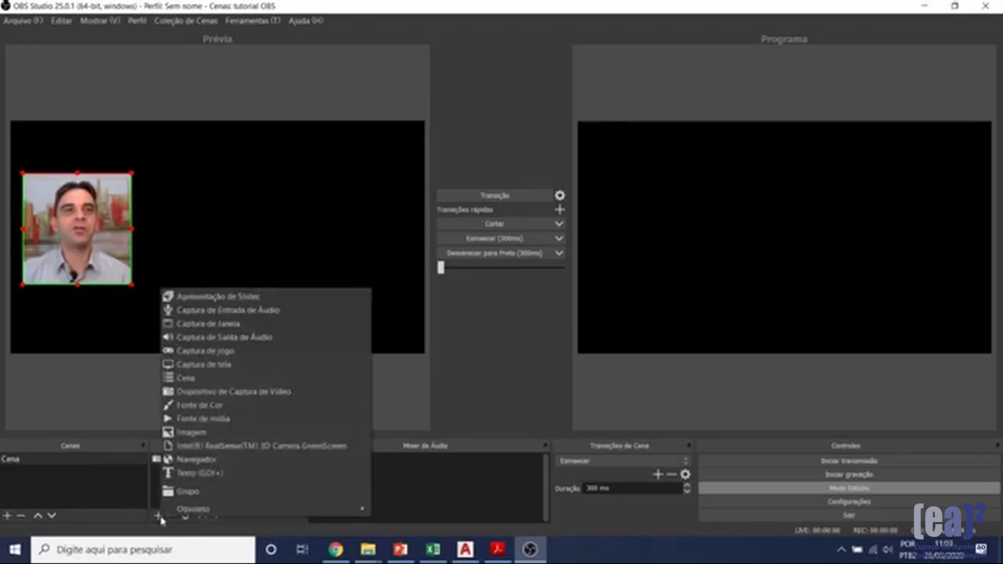
left_click(203, 419)
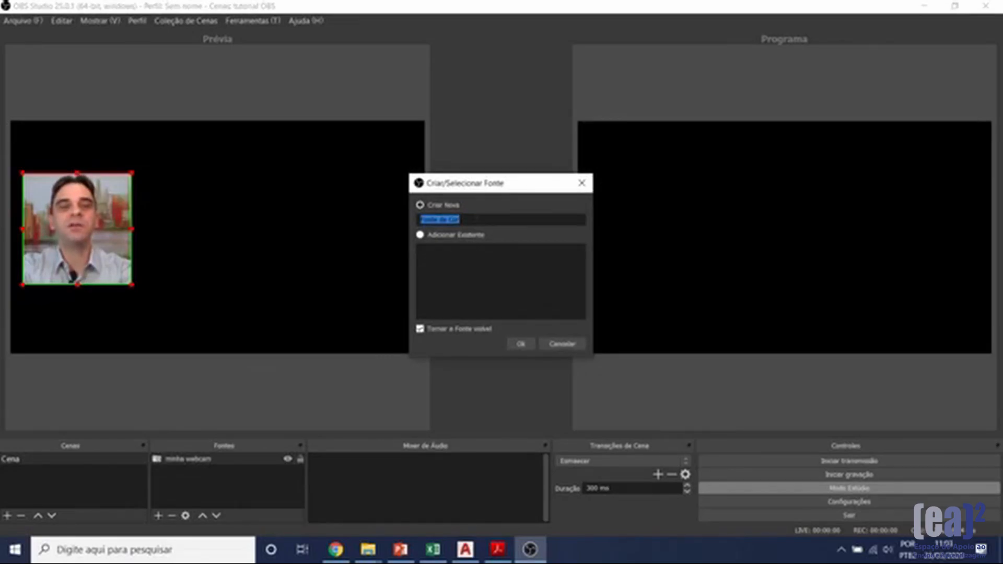
type("azul")
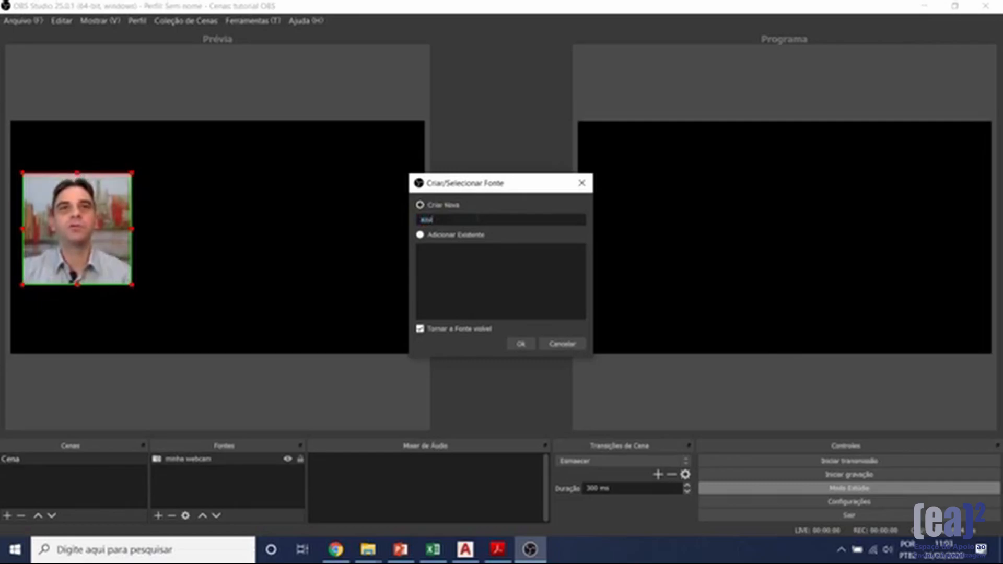
left_click(519, 345)
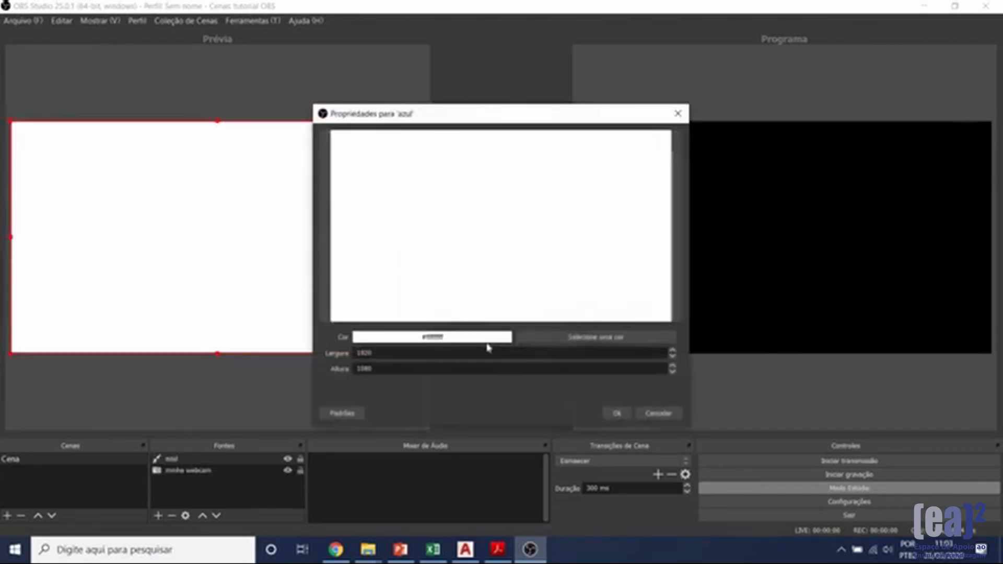
left_click(544, 341)
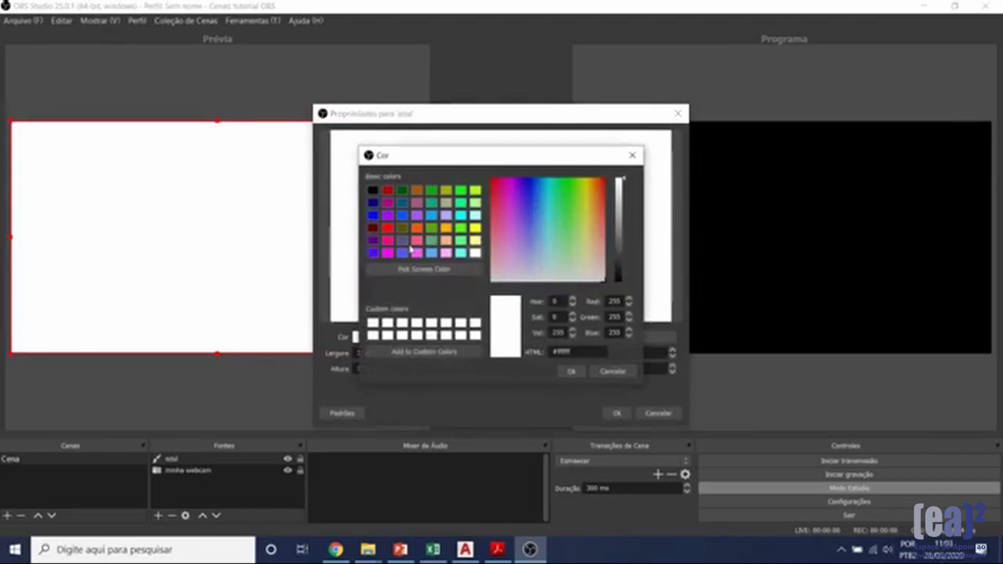
left_click(437, 220)
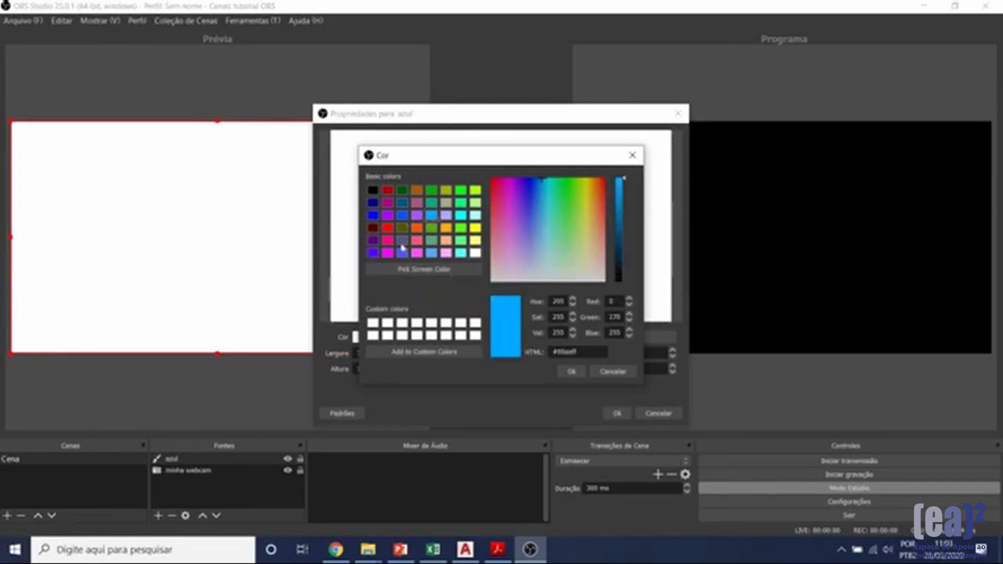
left_click(571, 372)
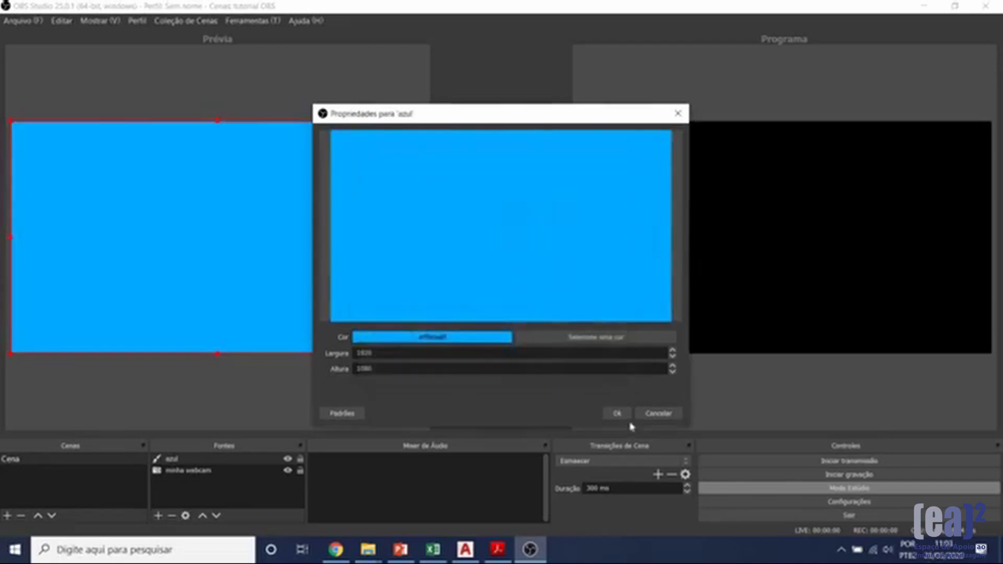
left_click(618, 414)
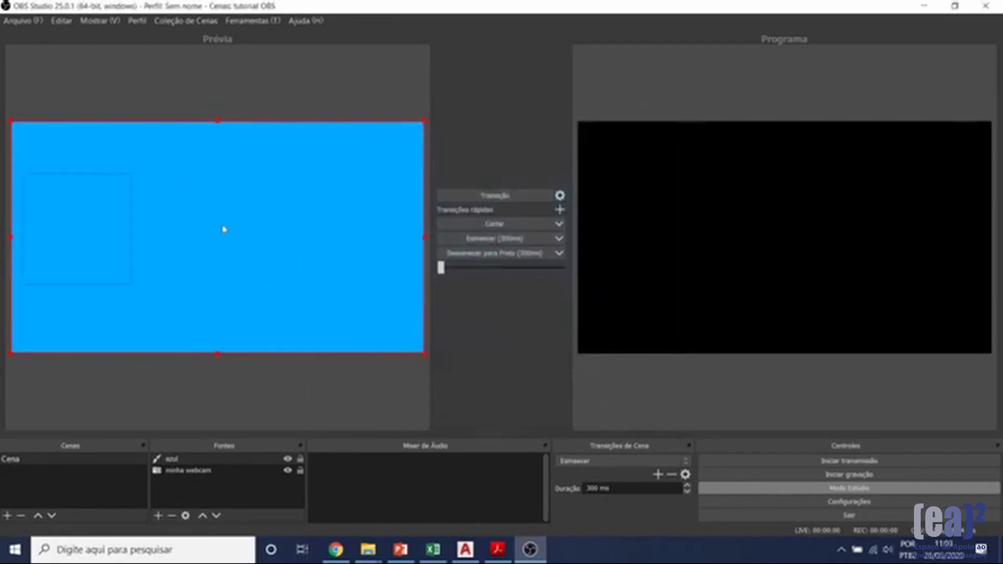
Bring the "minha webcam" source in front of "azul" and shift the webcam image slightly down on the canvas.
left_click(183, 472)
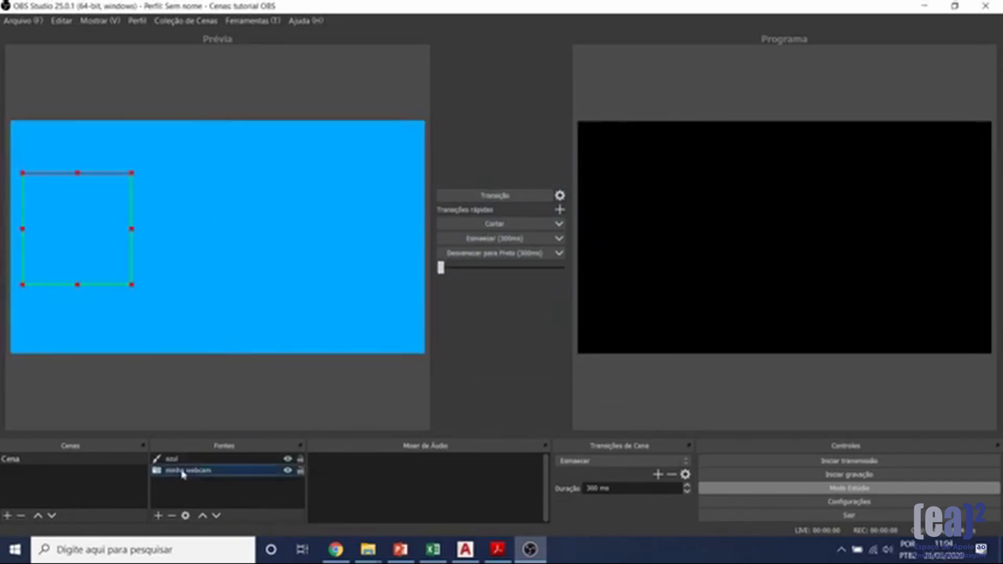
left_click(203, 516)
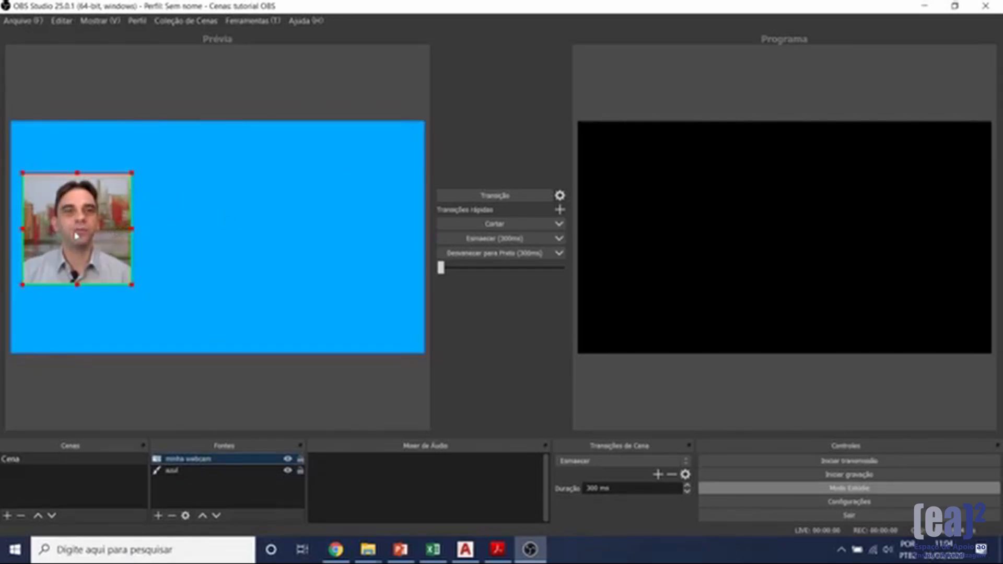
left_click_drag(74, 248, 71, 262)
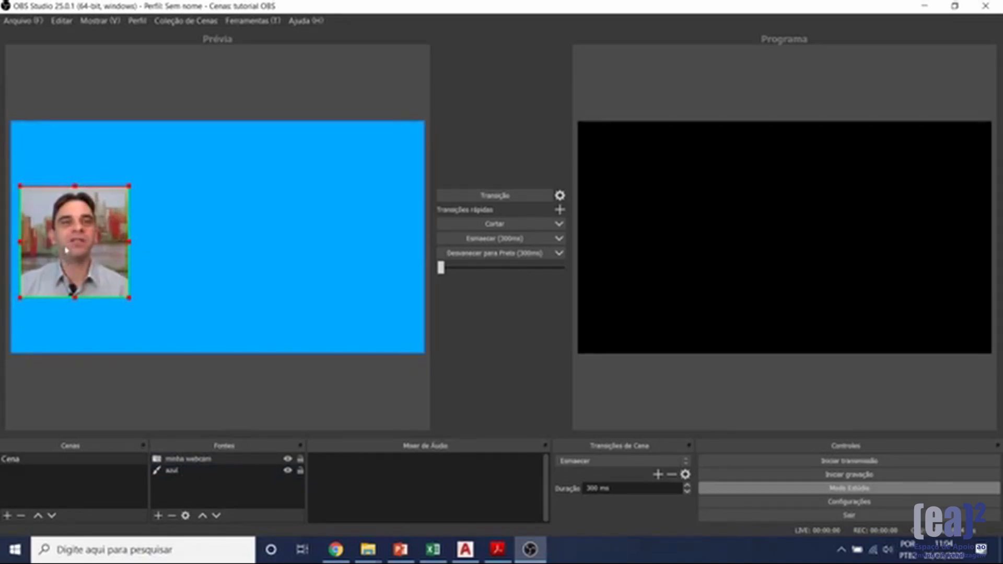
Lock the "minha webcam" and "azul" sources against movement.
left_click(301, 461)
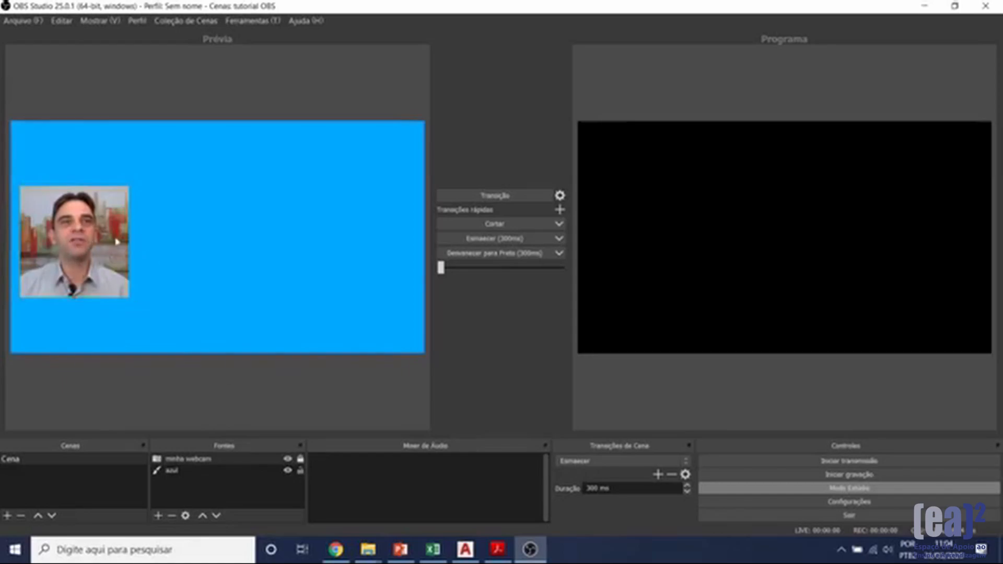
left_click(300, 471)
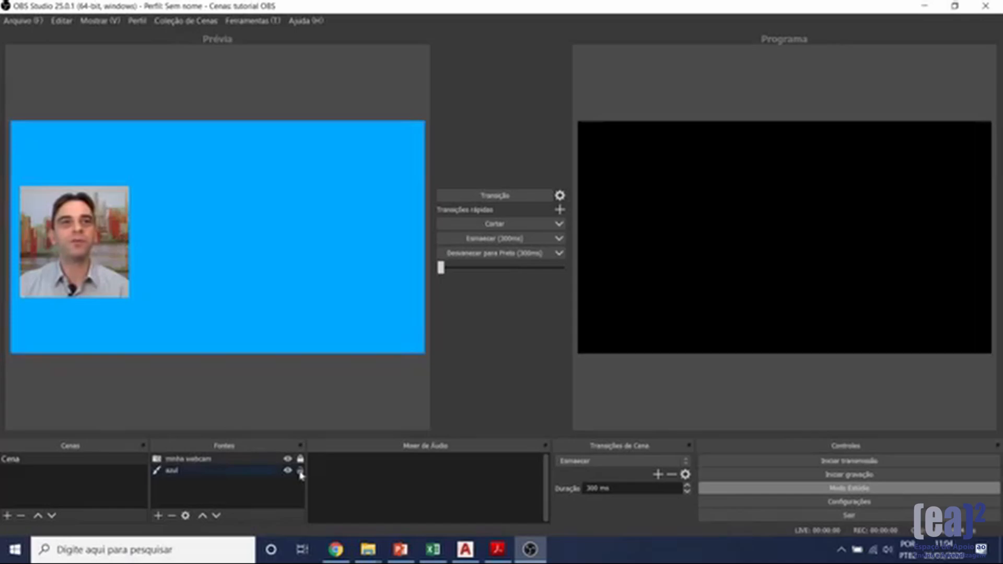
left_click(300, 472)
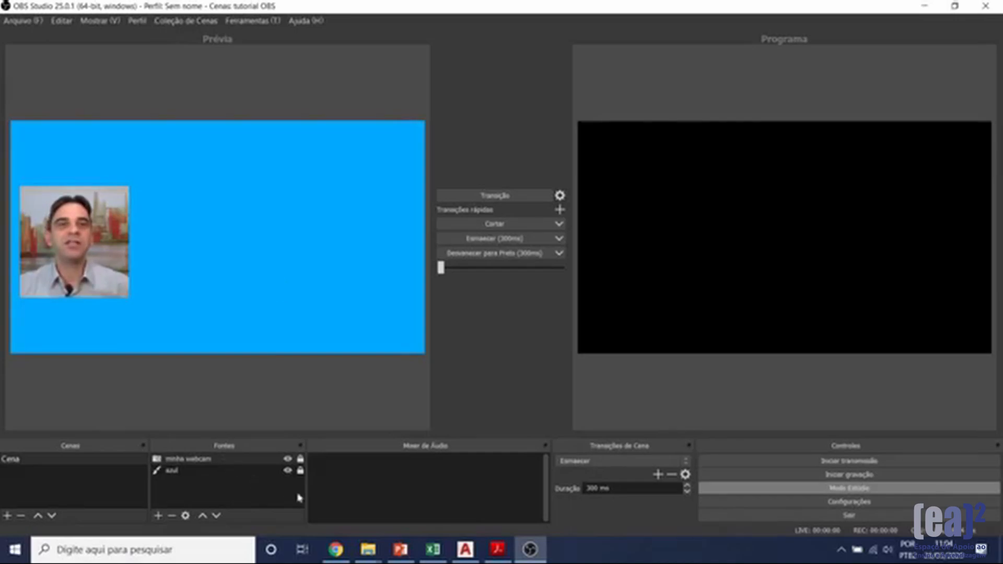
Switch to PowerPoint to bring up the lesson presentation.
left_click(405, 551)
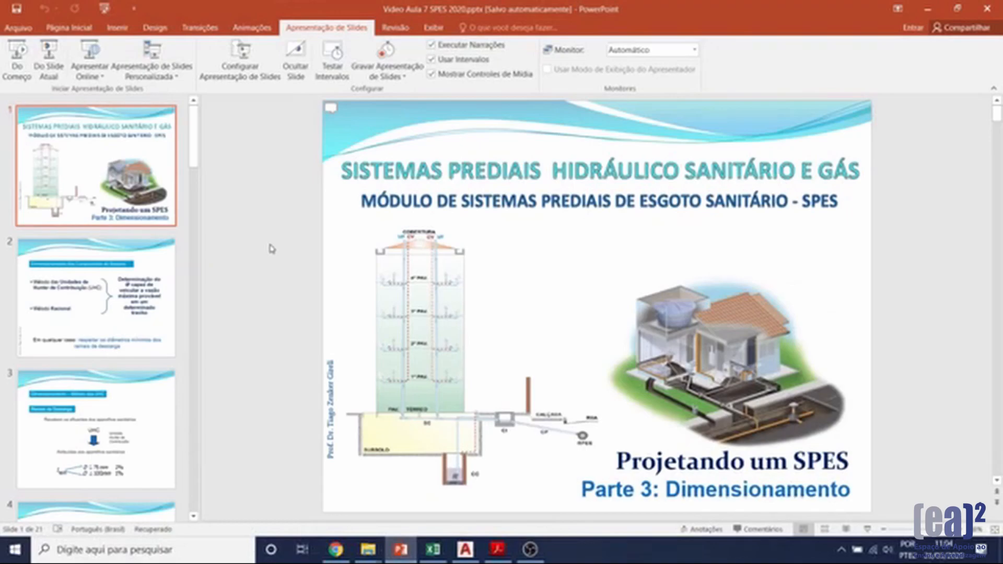
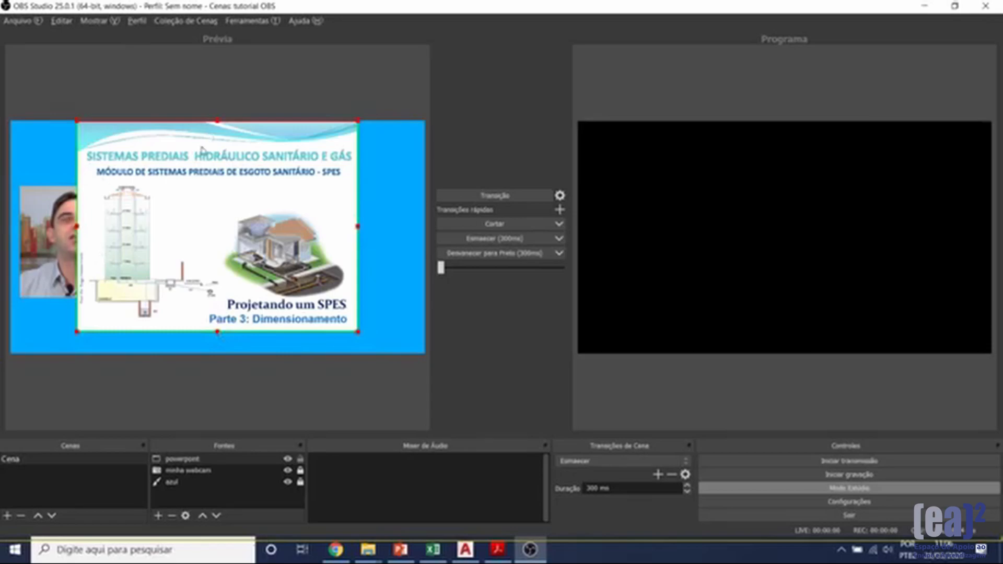
Position the PowerPoint capture beside the webcam image on the blue background and fade the scene into the program output.
left_click_drag(219, 161, 255, 166)
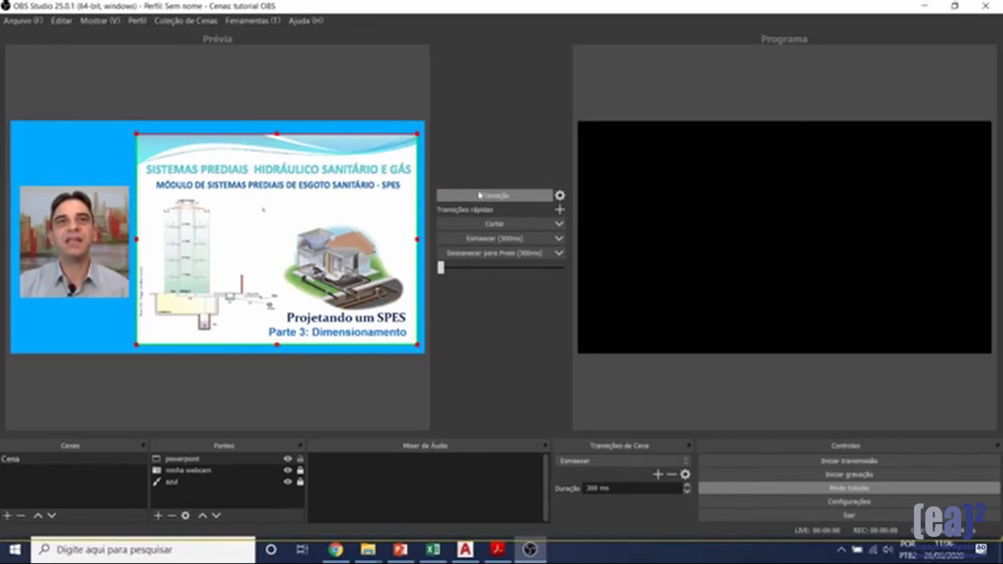
left_click(516, 241)
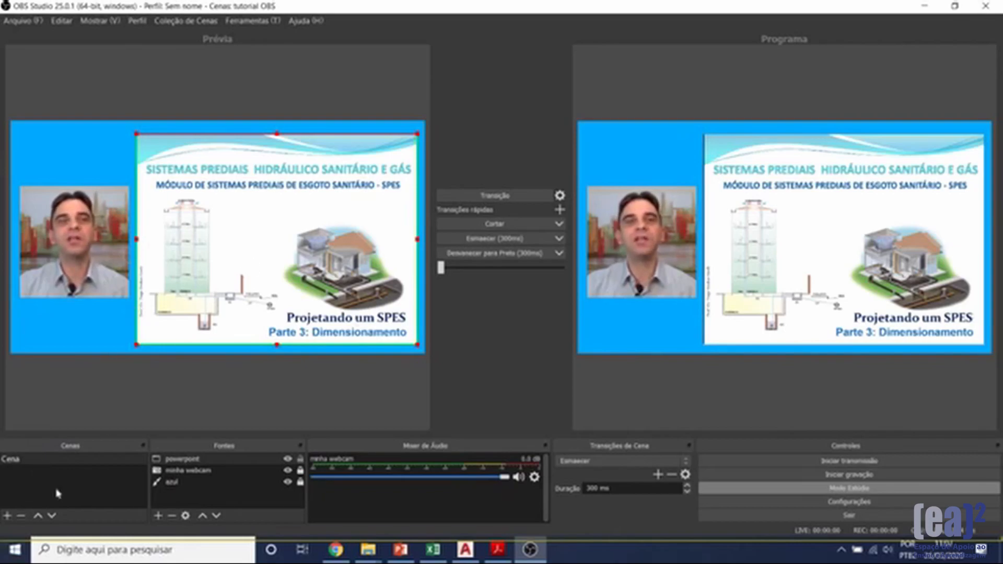
Create the scene "Cena 2" with the existing "minha webcam" video capture source scaled up to fill the whole canvas.
left_click(7, 516)
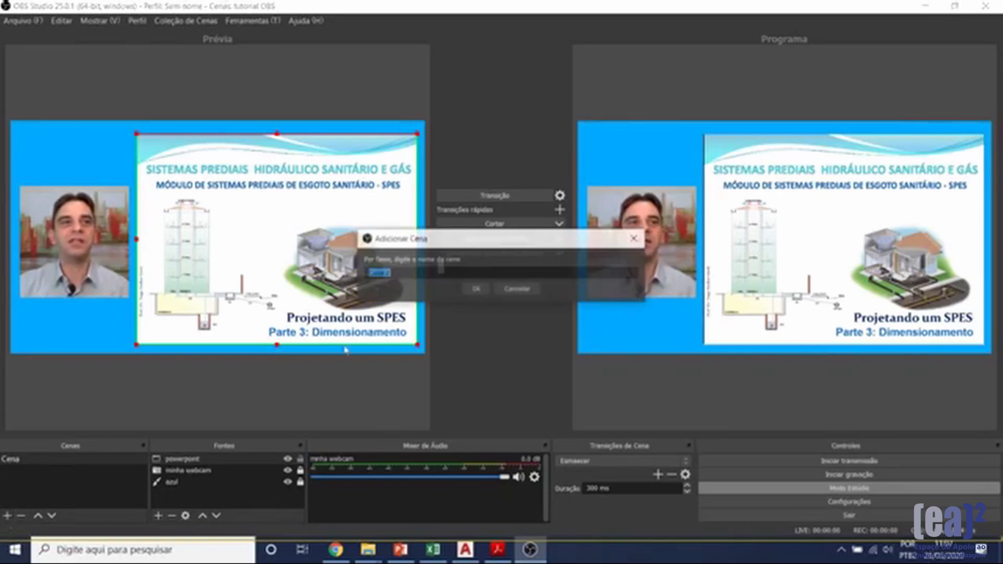
left_click(476, 291)
left_click(158, 515)
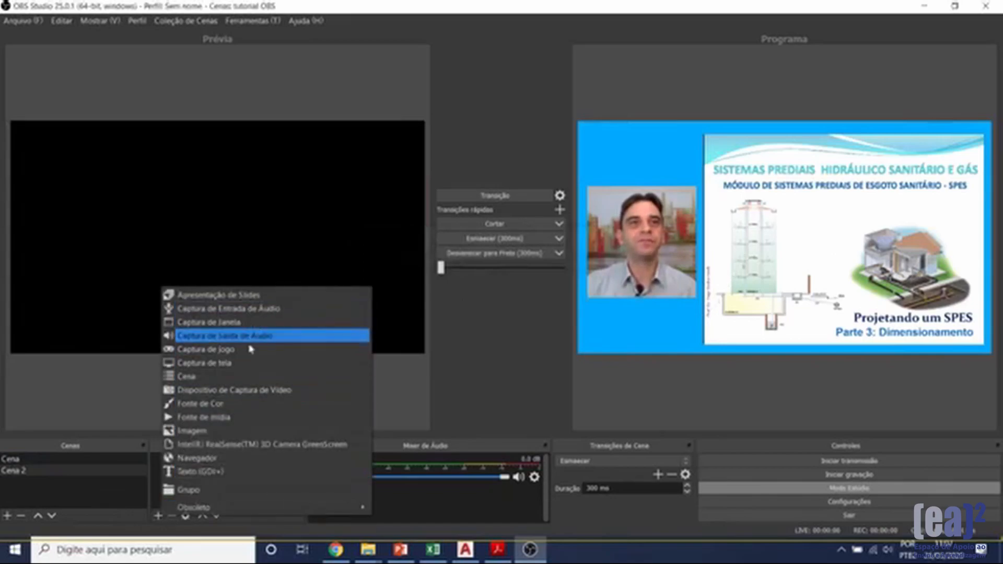
left_click(249, 391)
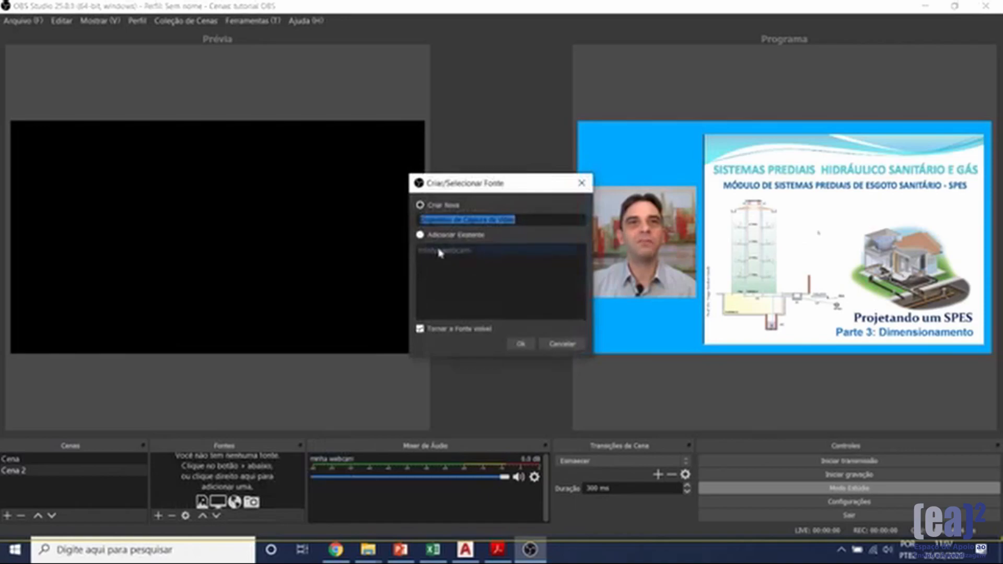
left_click(424, 236)
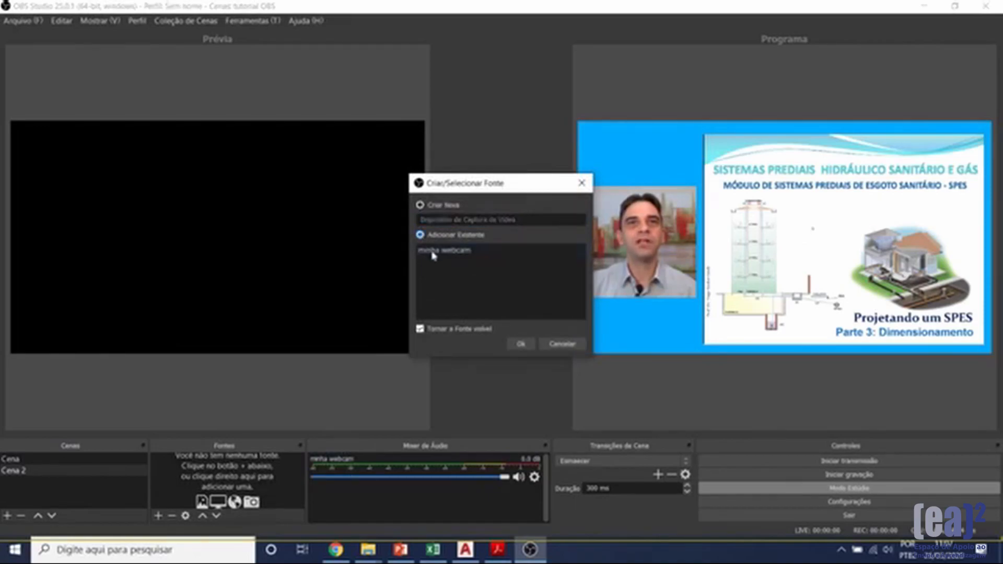
left_click(521, 344)
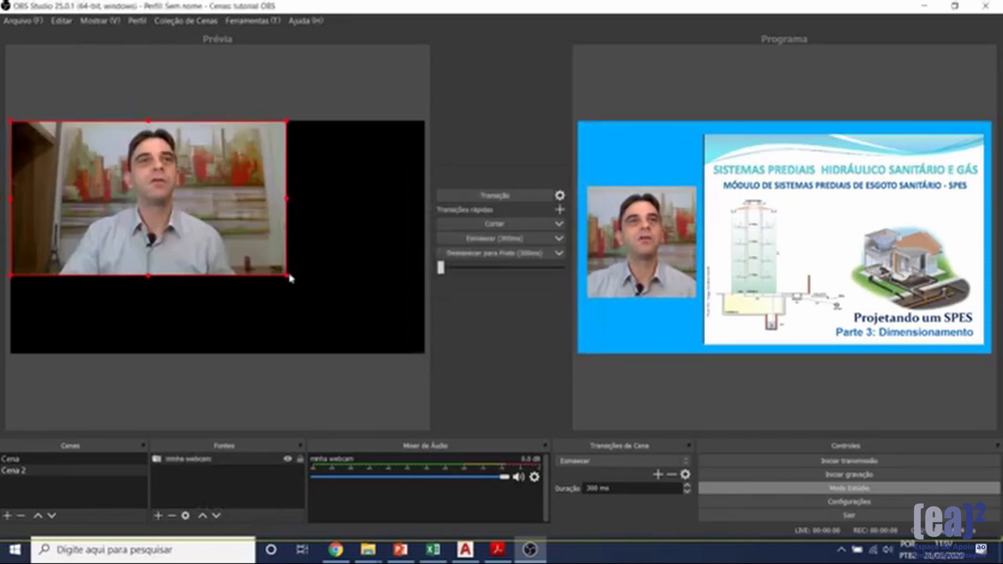
left_click_drag(290, 278, 424, 353)
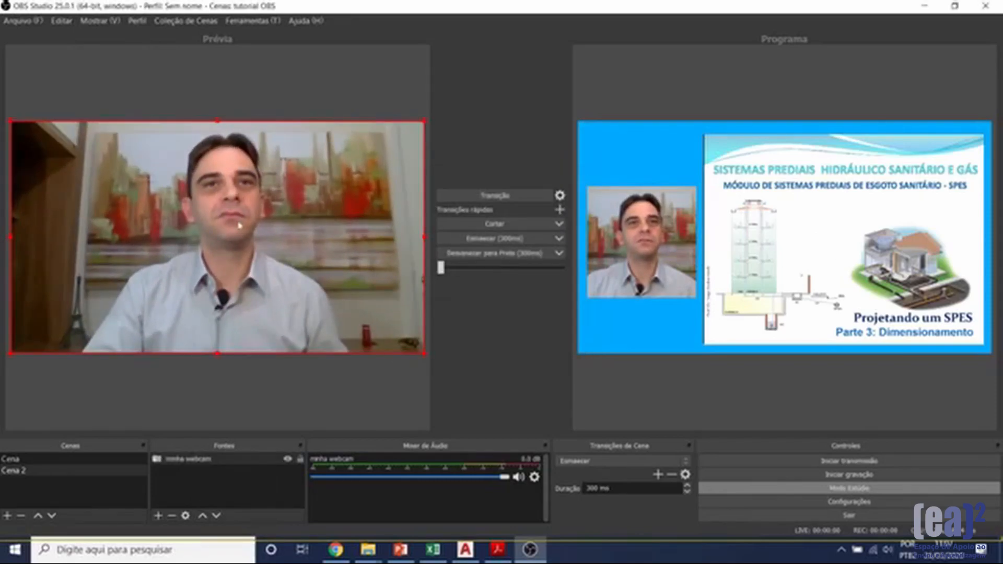
Add a new image source named "logo" to "Cena 2".
left_click(158, 517)
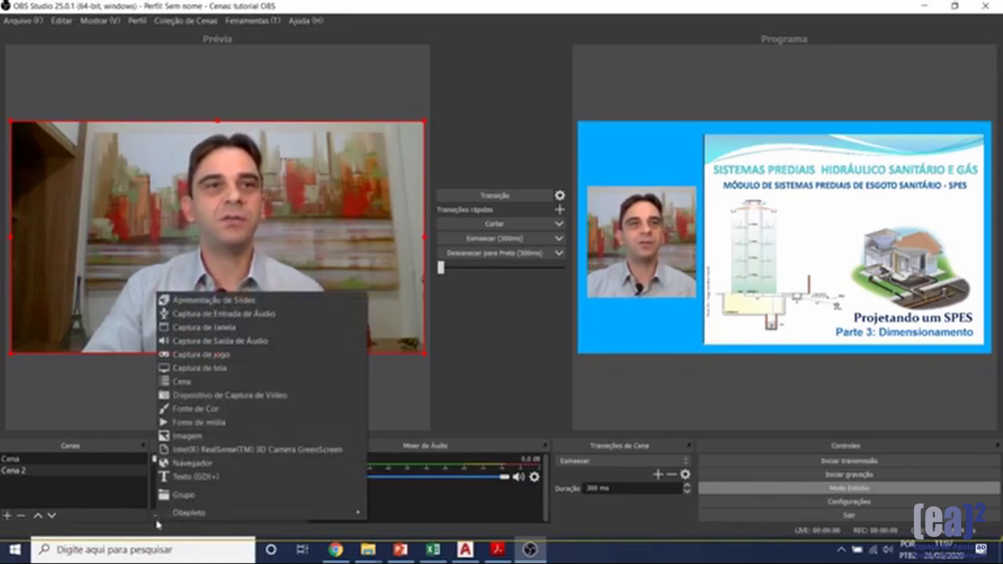
left_click(195, 437)
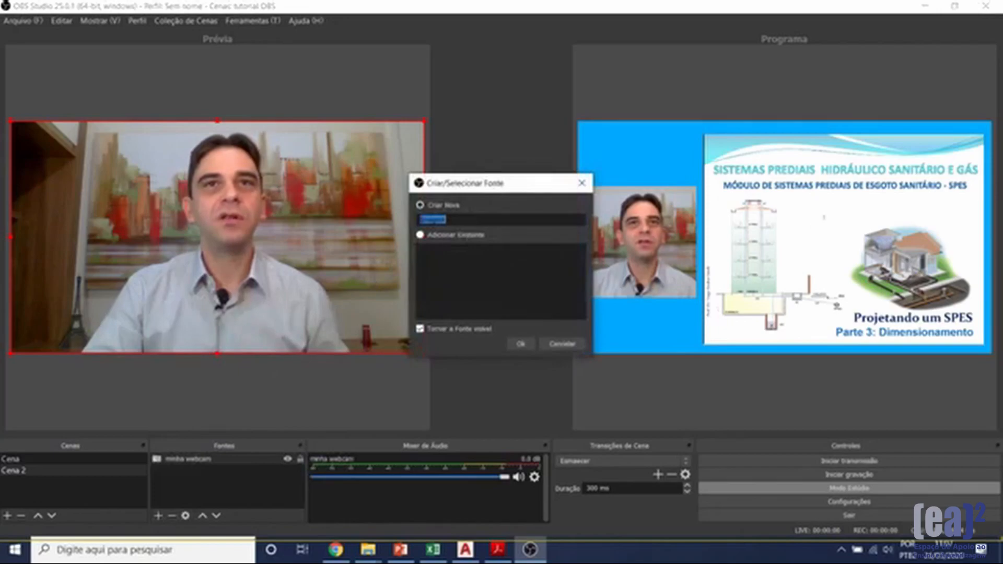
type("logo")
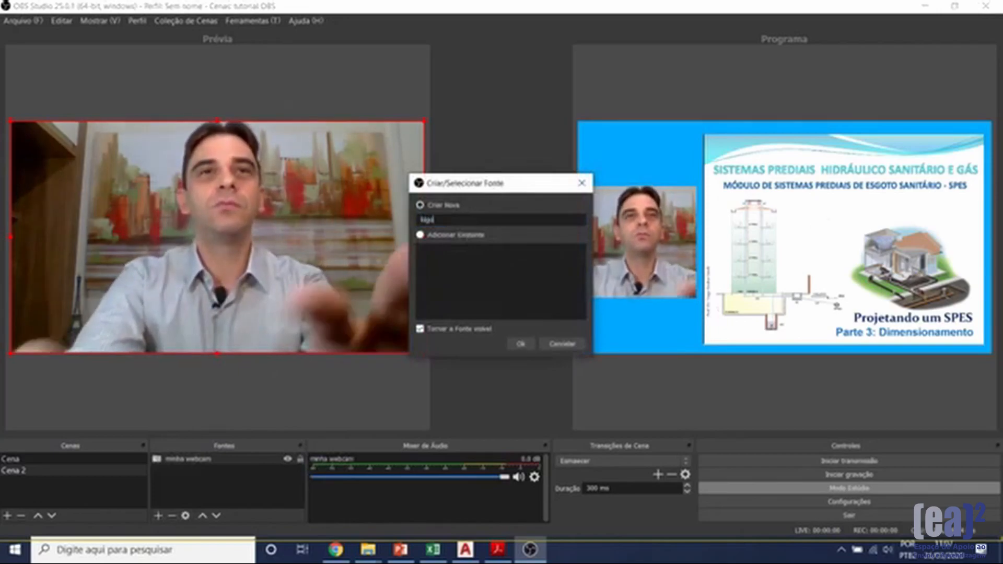
left_click(516, 346)
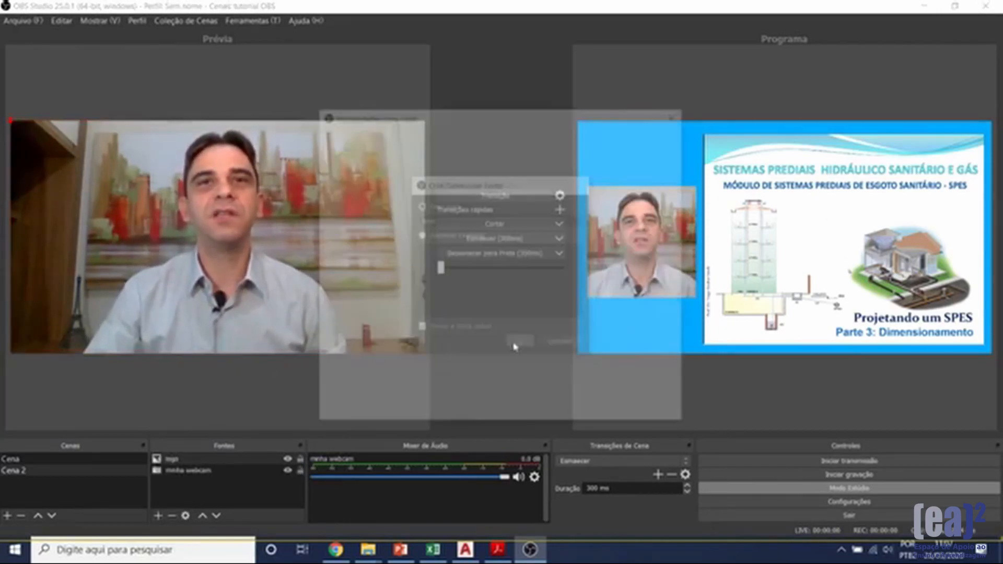
Load "logo unicamp transparente.png" from the Imagens folder into the "logo" source, then trim its sides and inset it from the canvas's upper-left corner.
left_click(654, 339)
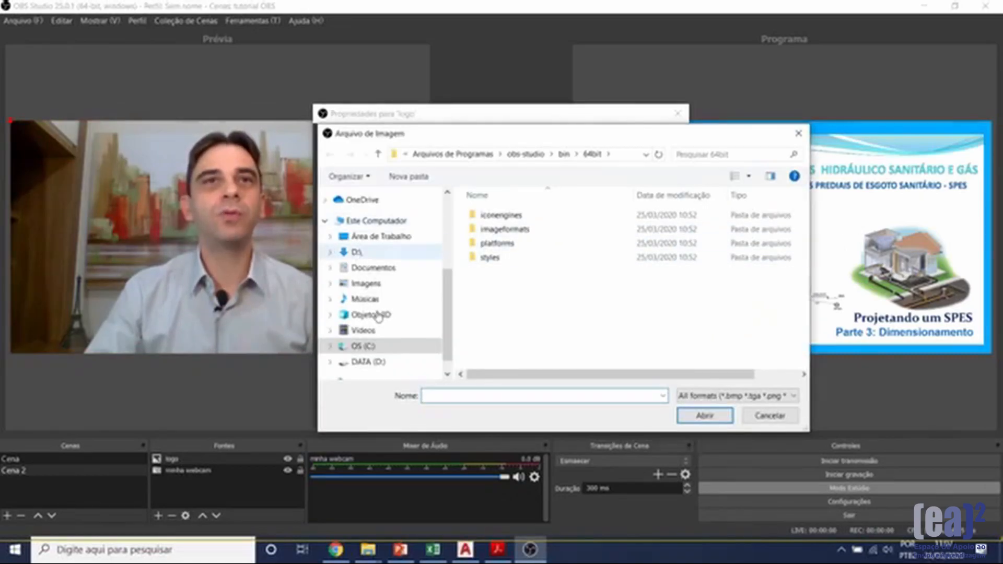
left_click(374, 287)
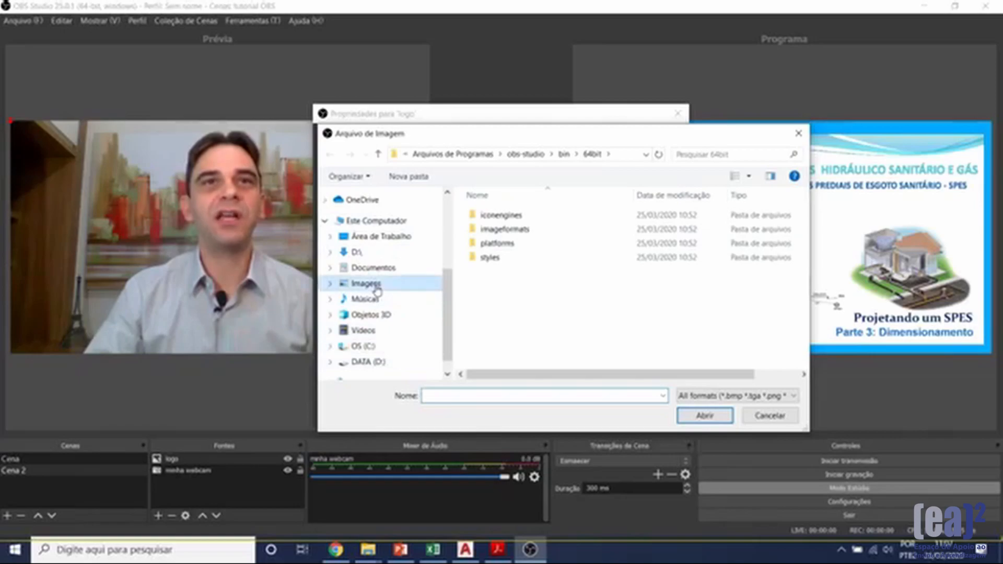
left_click_drag(805, 208, 819, 349)
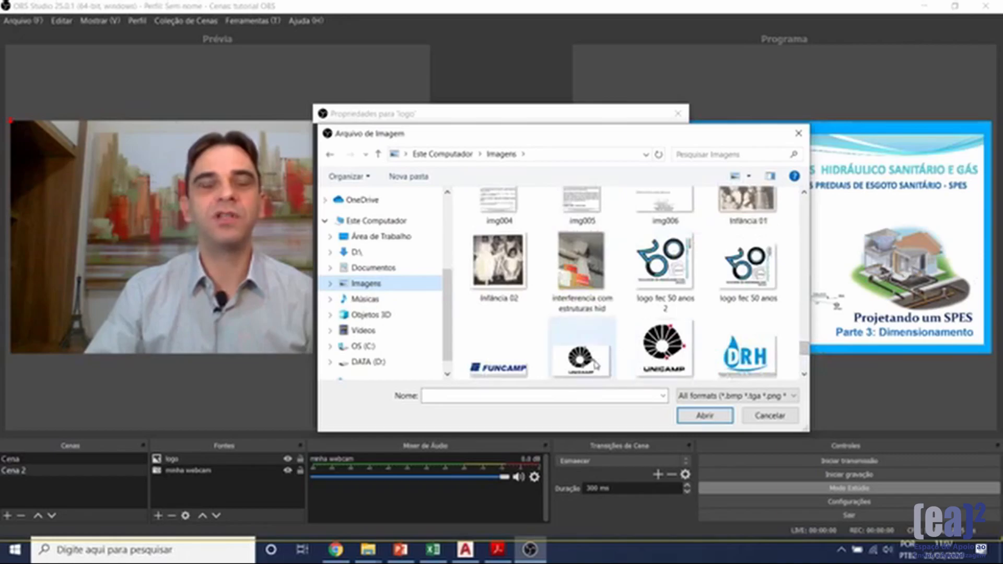
left_click(596, 366)
left_click(705, 416)
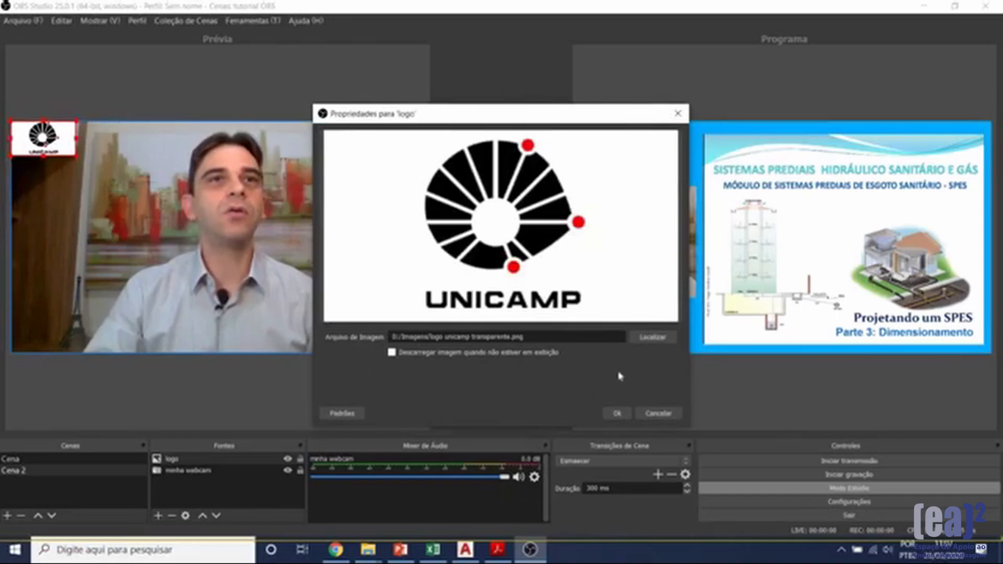
left_click(619, 417)
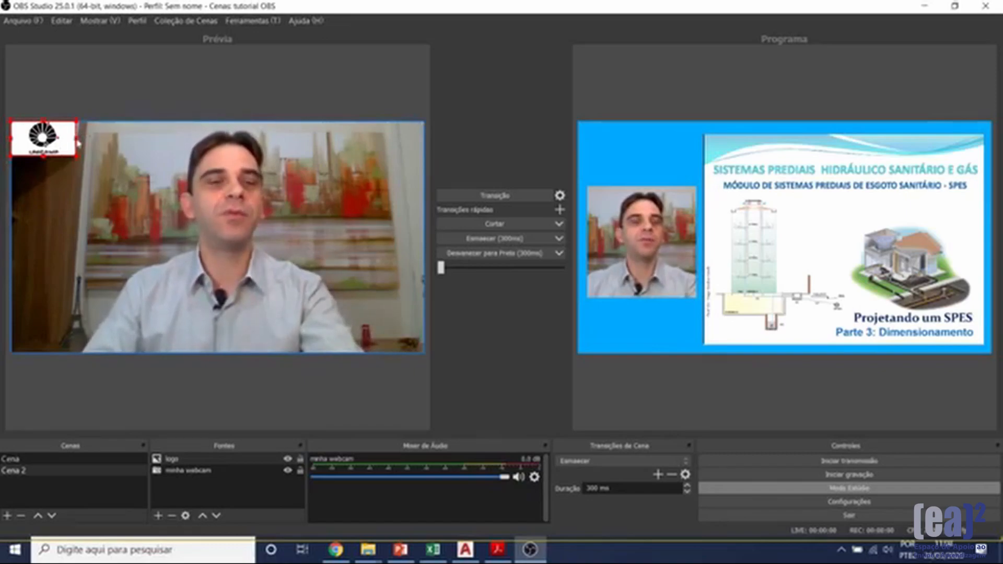
left_click_drag(73, 143, 47, 150)
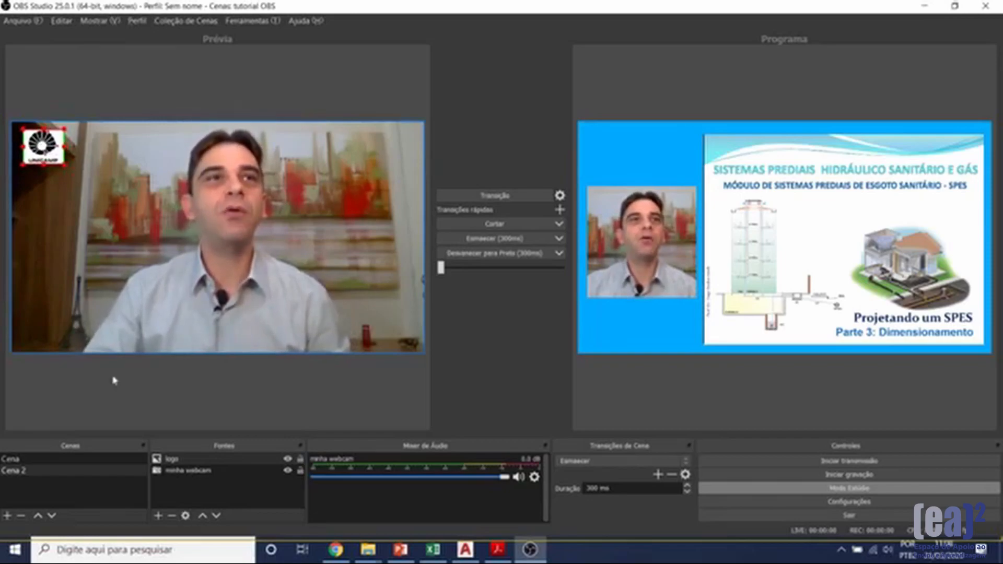
Add a Color Key filter with the default name to the "logo" source.
right_click(186, 464)
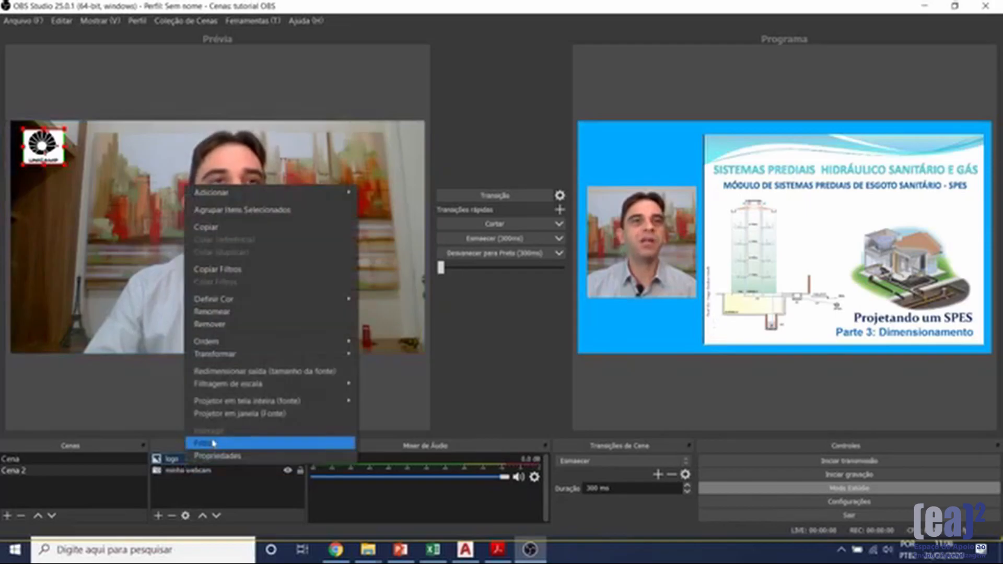
left_click(209, 443)
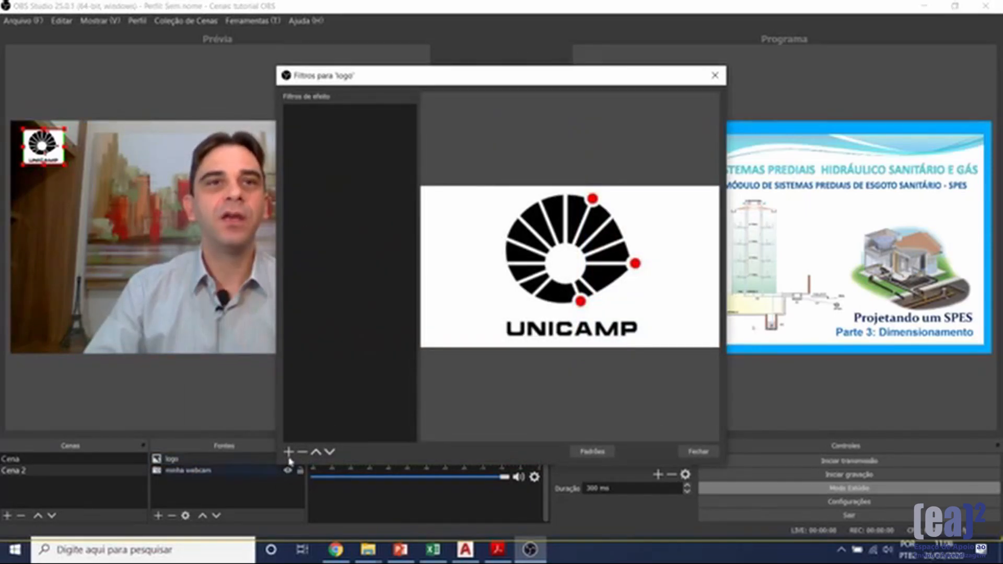
left_click(289, 453)
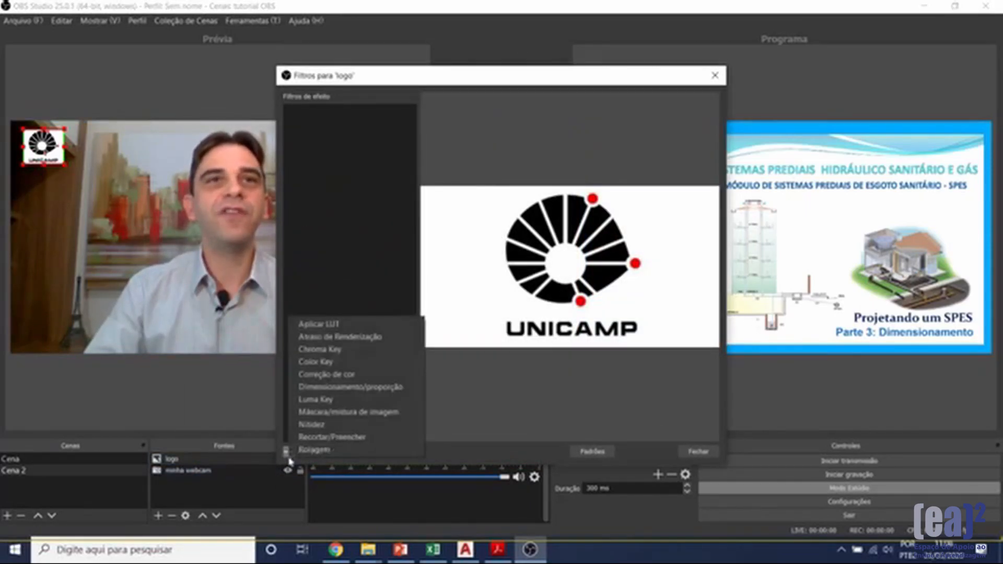
left_click(339, 363)
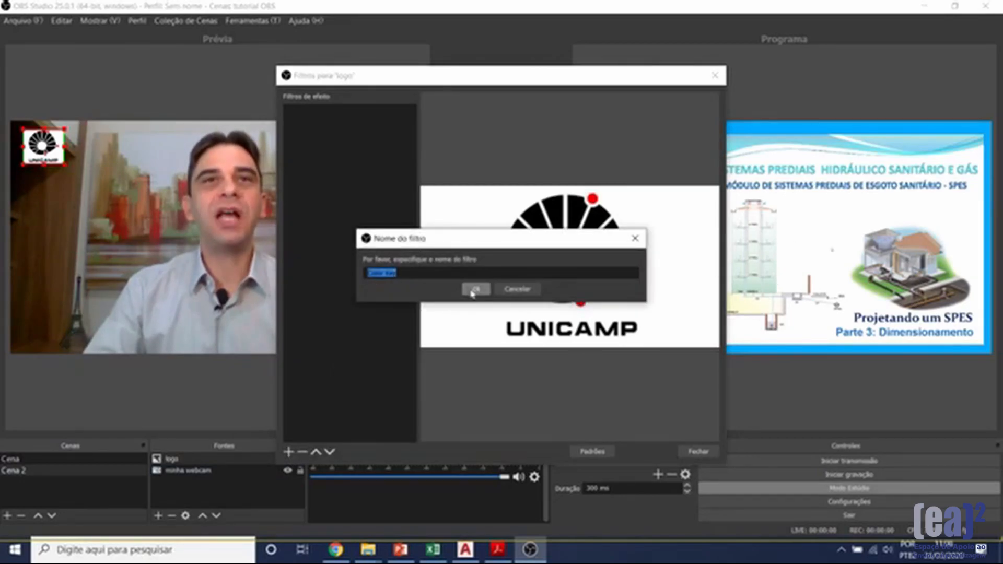
left_click(474, 291)
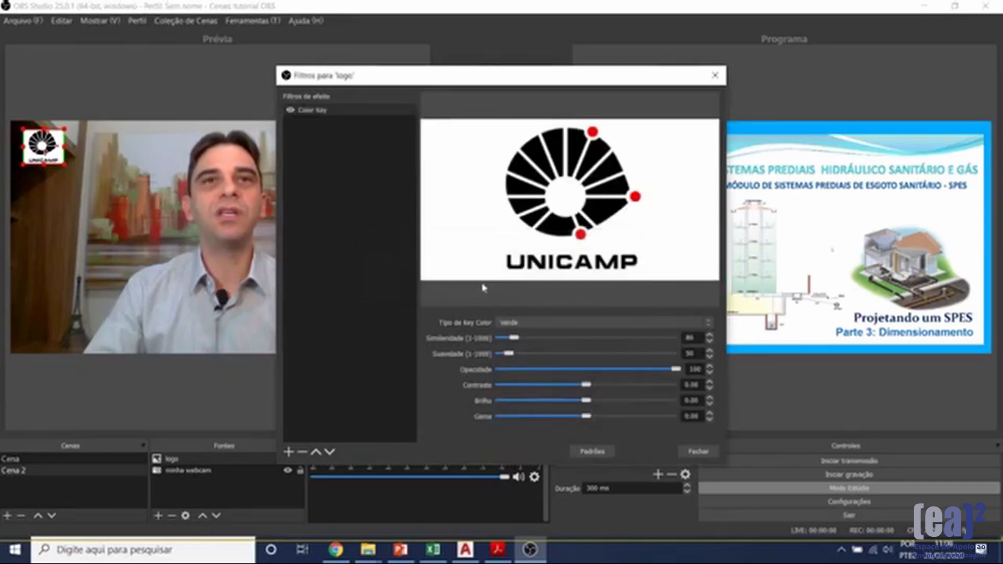
Set the filter's key colour to the custom white #ffffff sampled from the logo's background, and close the filter settings.
left_click(683, 324)
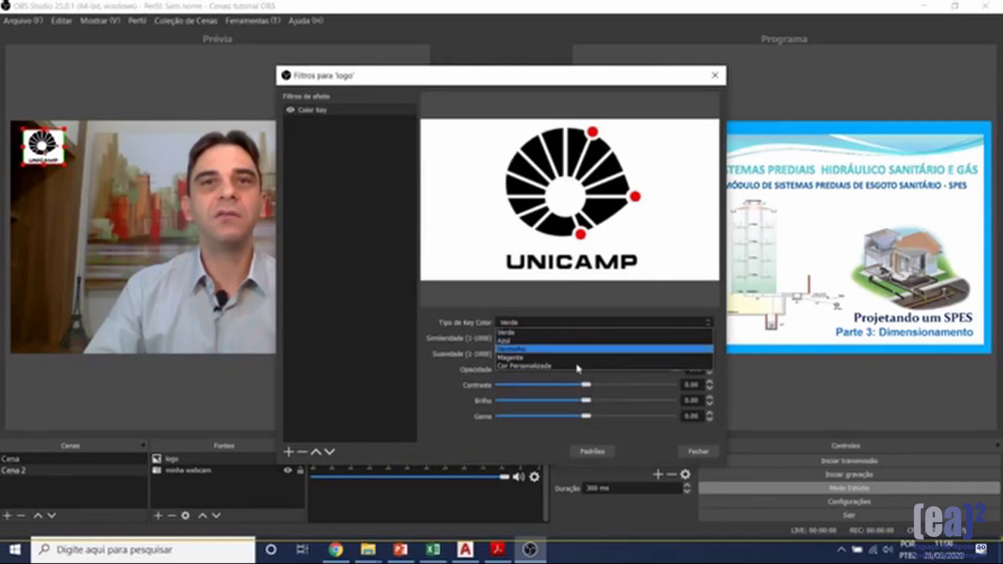
left_click(579, 367)
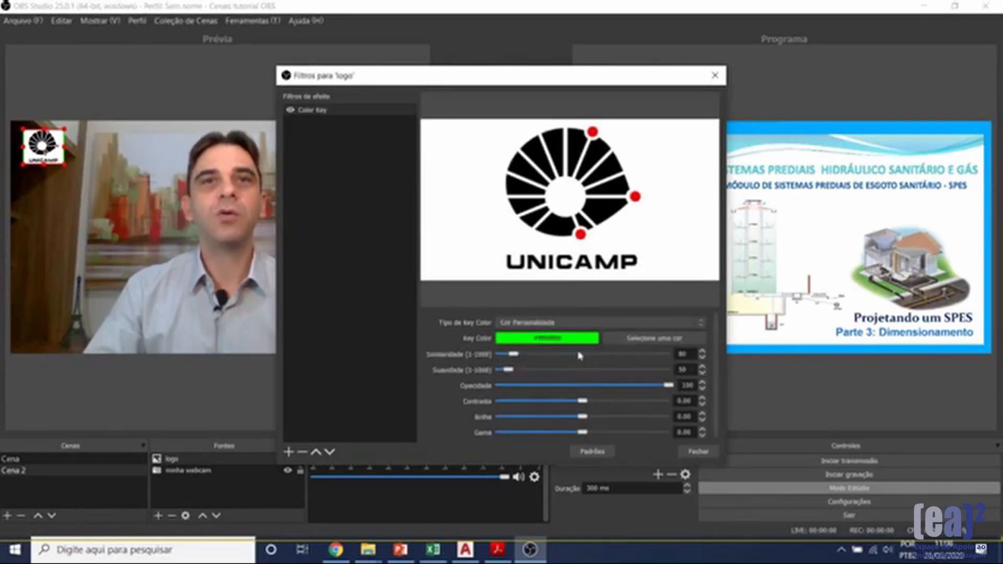
left_click(651, 339)
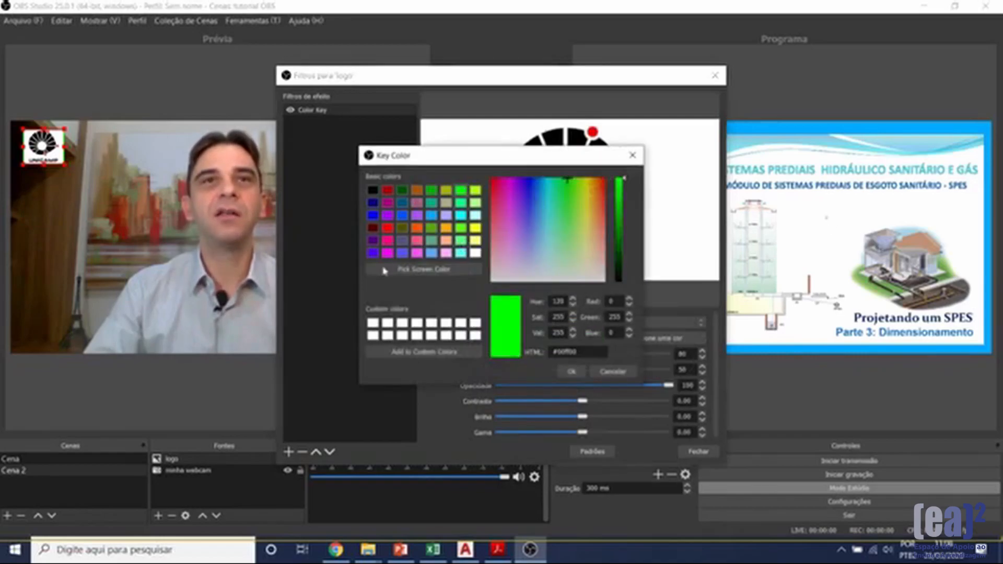
left_click(418, 270)
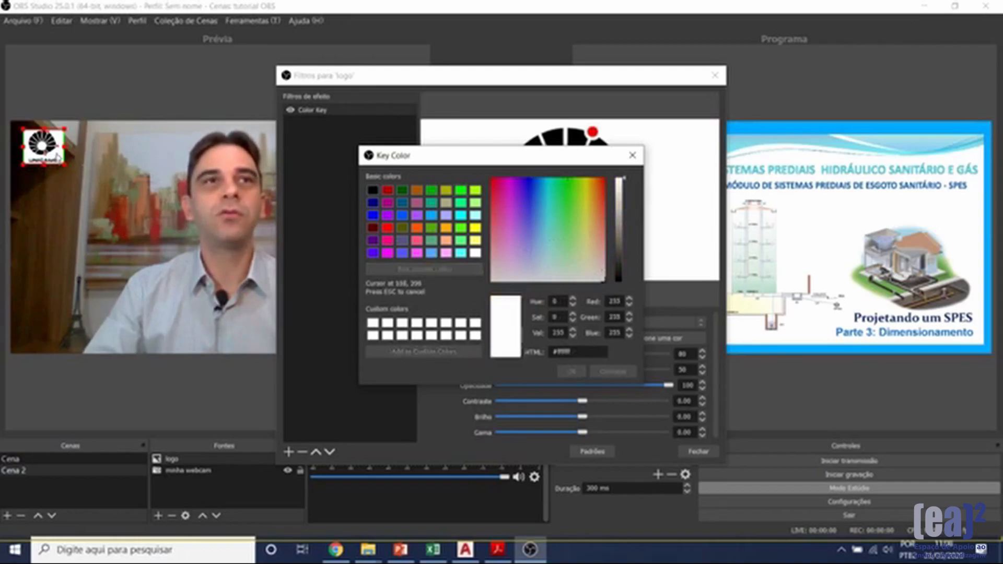
left_click(61, 155)
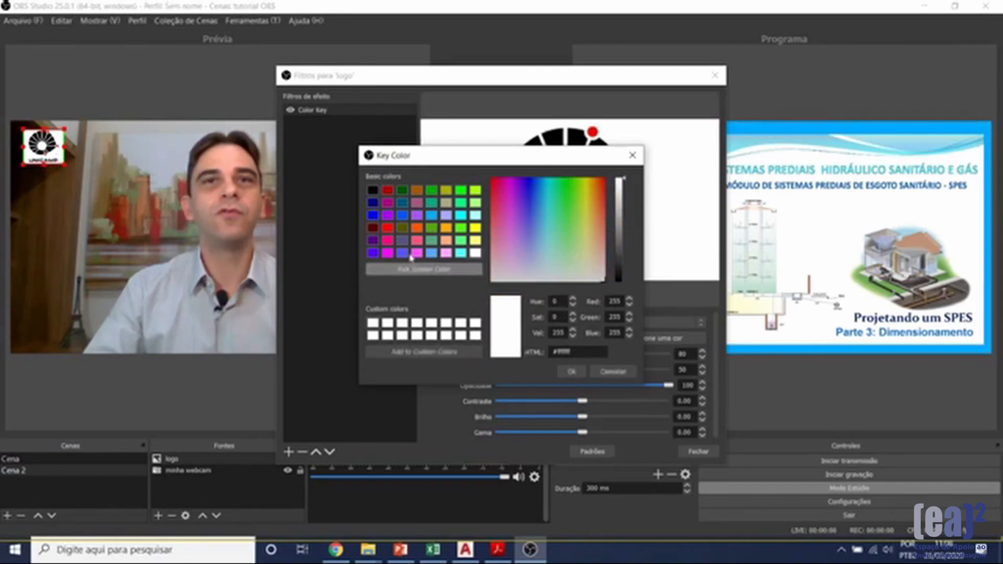
left_click(578, 373)
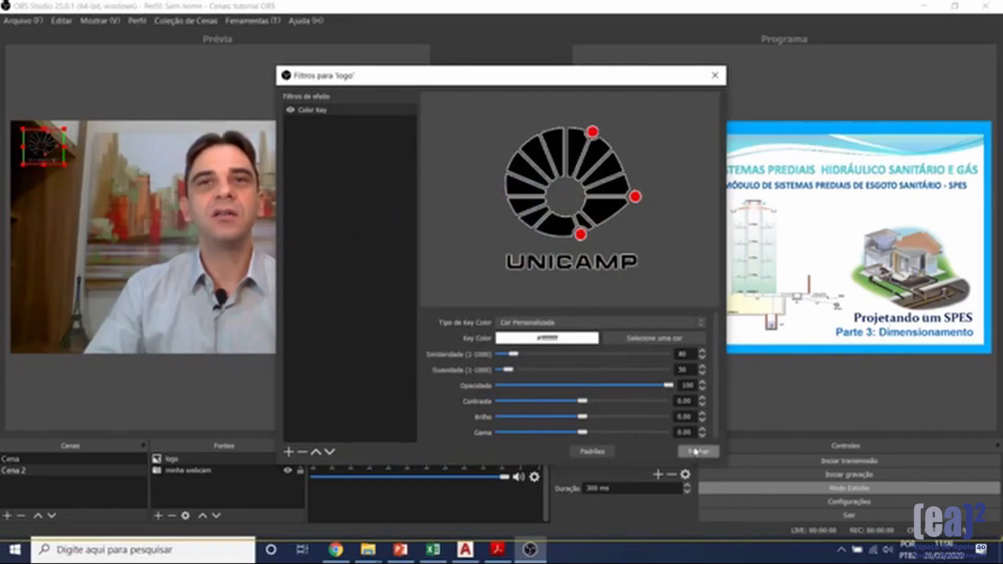
left_click(695, 452)
Move the logo to the upper-right corner of the webcam image and send "Cena 2" to the program output.
left_click_drag(43, 148, 183, 156)
left_click_drag(284, 159, 396, 148)
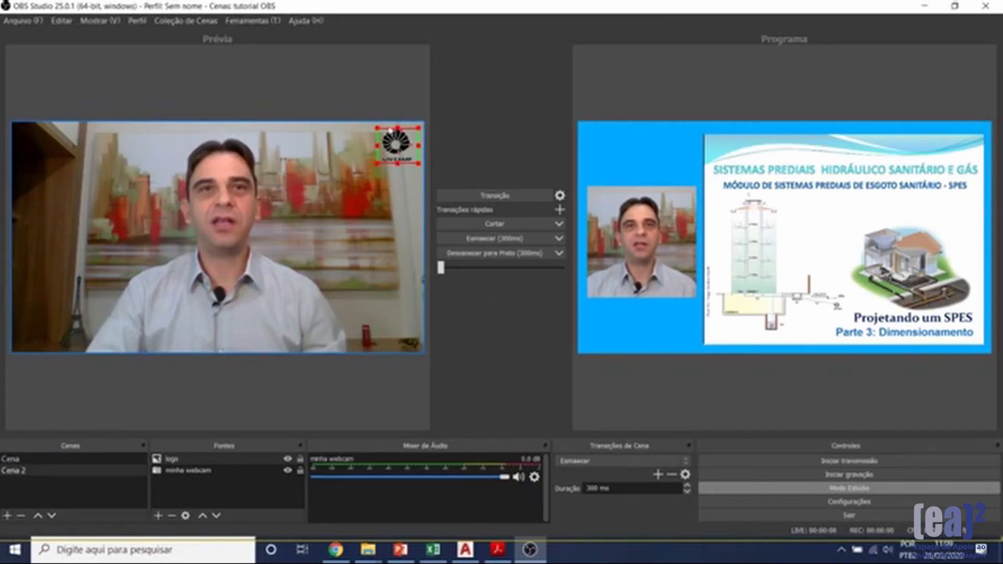
left_click(503, 196)
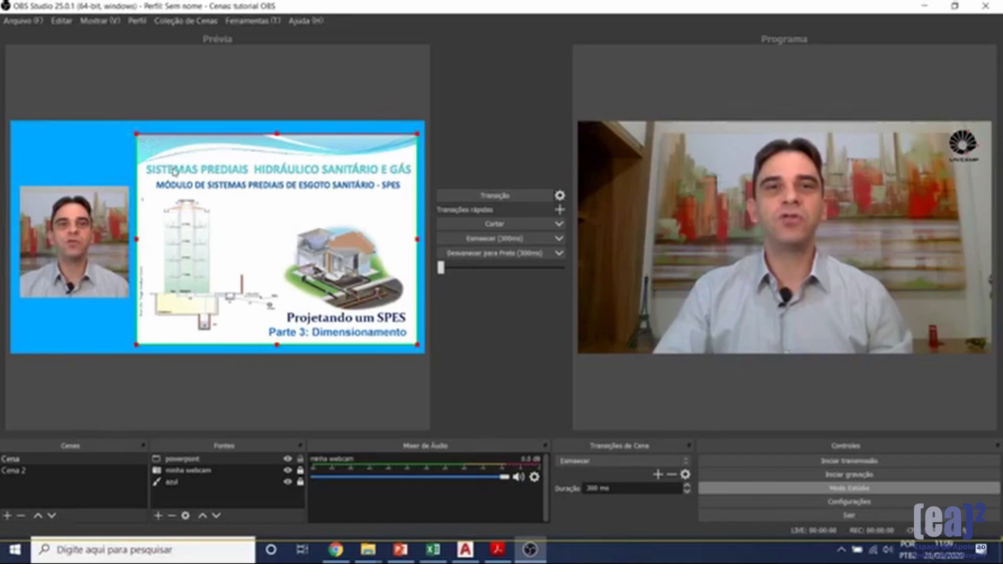
left_click(8, 24)
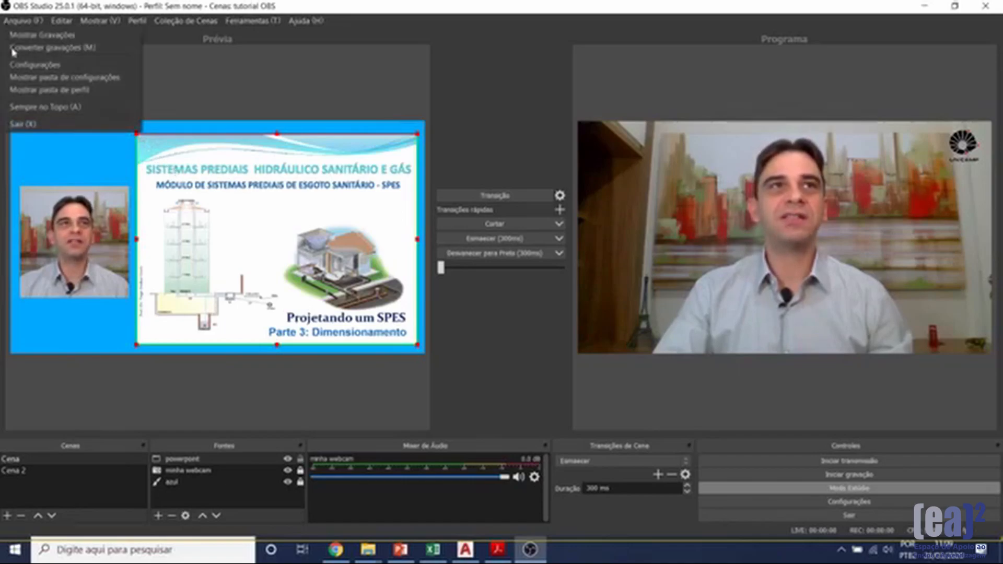
left_click(95, 111)
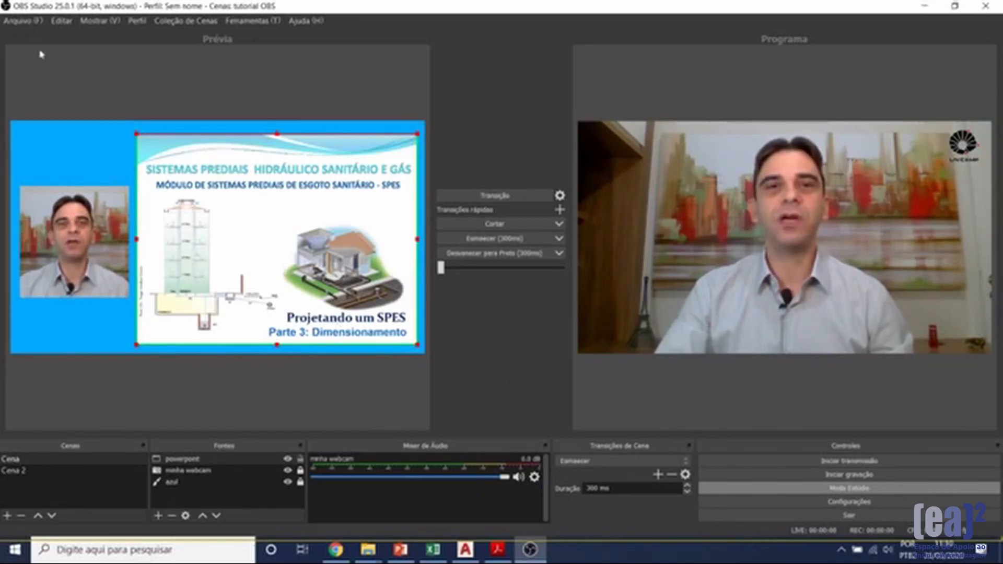
left_click(14, 24)
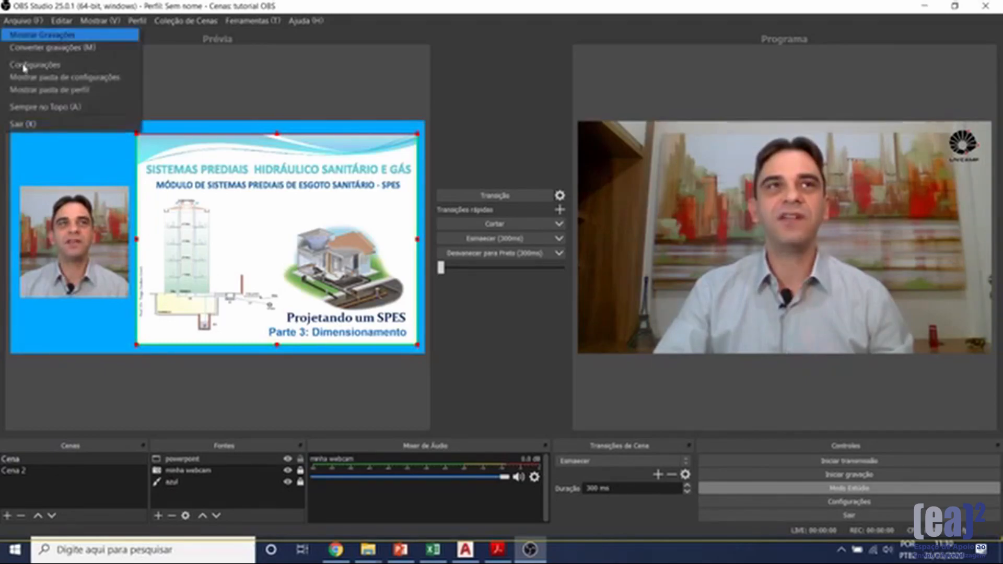
left_click(286, 193)
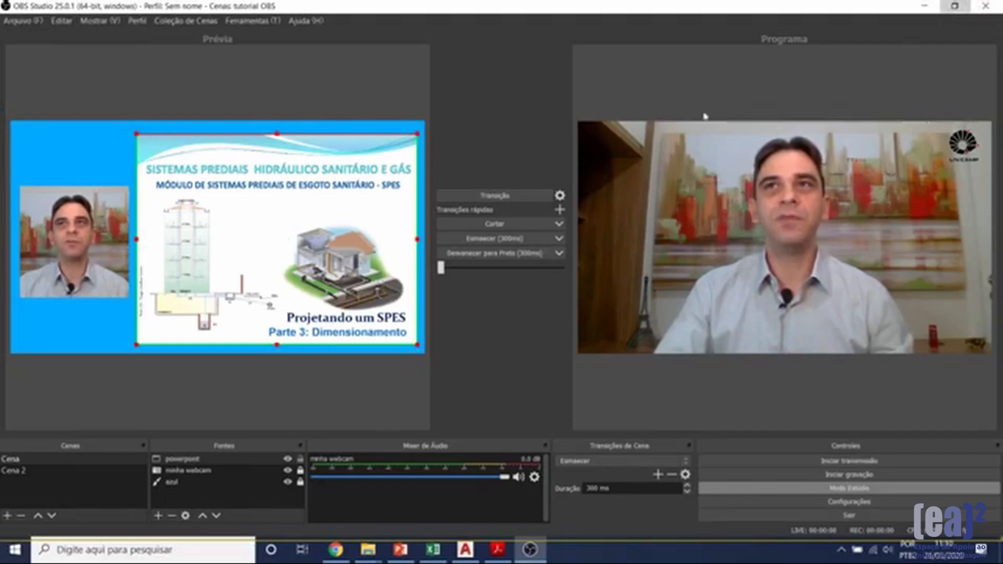
Restore the OBS window from full size and undock the Scenes, Sources, Audio Mixer and Scene Transitions panels into the free space beside it.
left_click(954, 5)
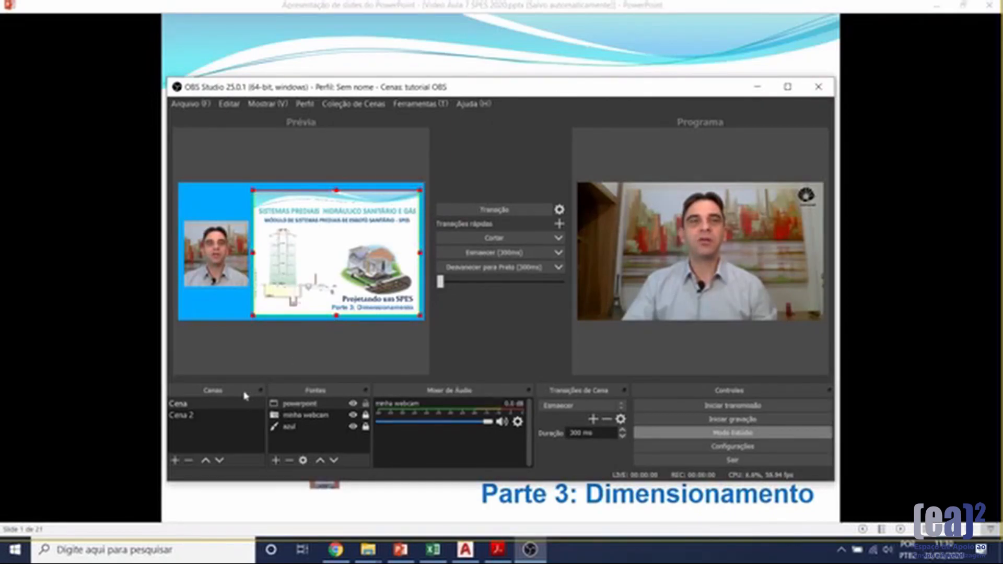
left_click_drag(188, 354, 68, 194)
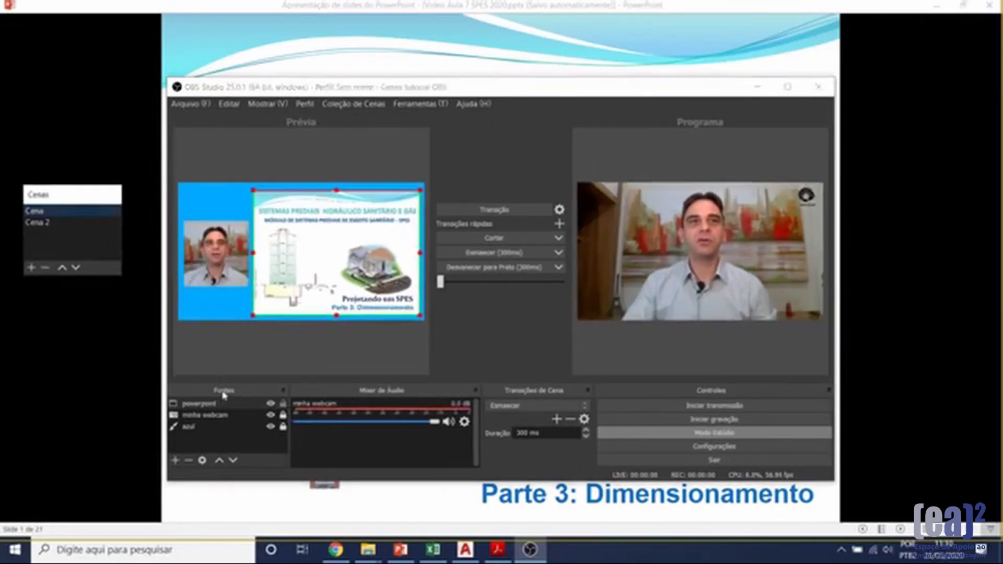
left_click_drag(224, 391, 63, 308)
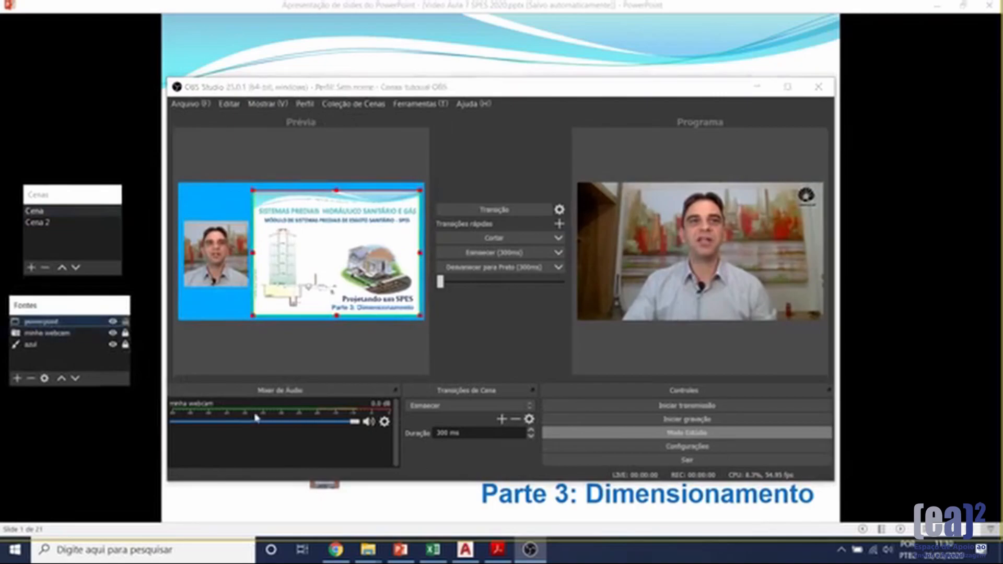
left_click_drag(265, 399, 65, 454)
left_click_drag(20, 425, 131, 420)
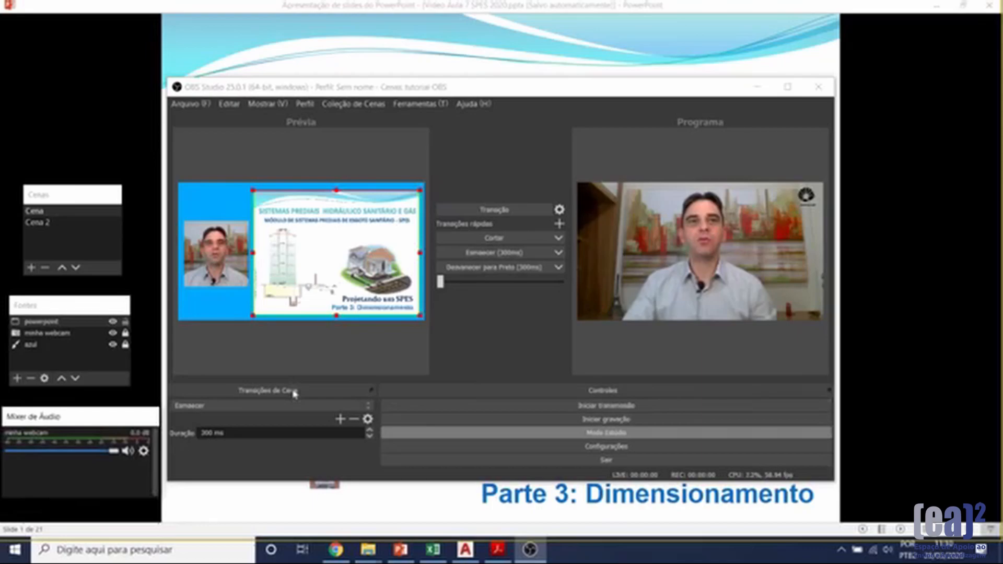
left_click_drag(310, 391, 85, 41)
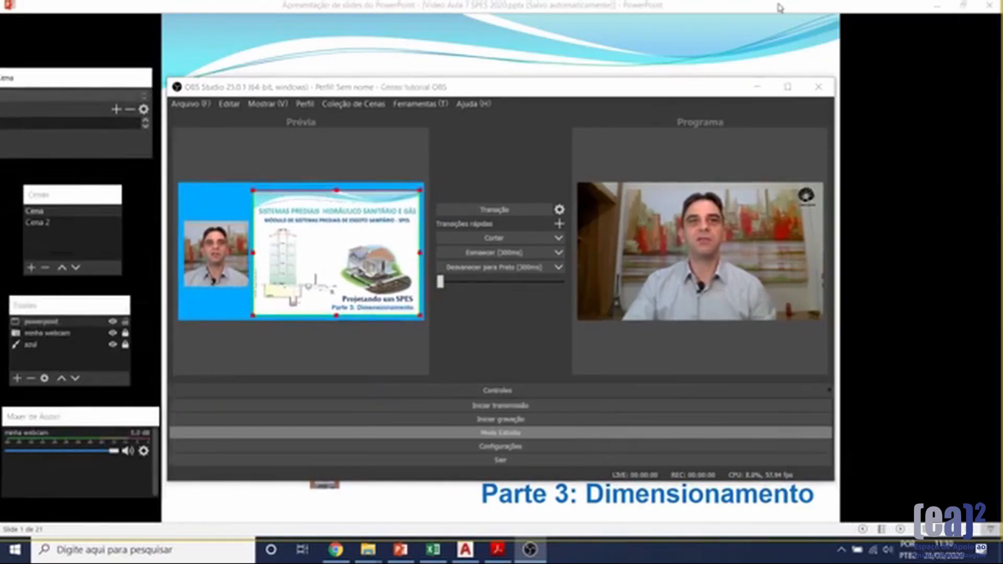
Turn off Studio Mode with "Cena 2" active, then narrow the main window and place it with the Scenes panel at the slide's right side.
left_click(515, 433)
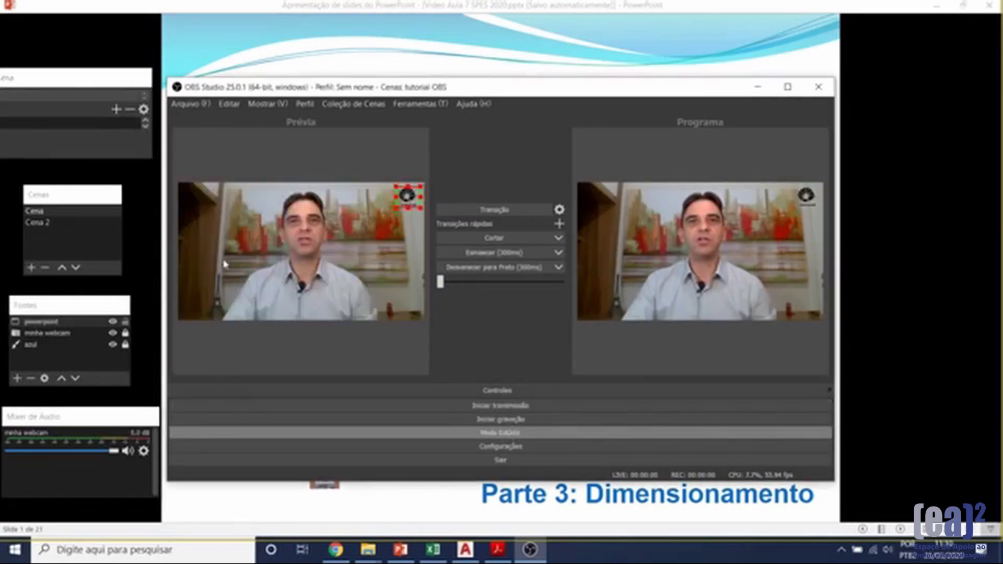
left_click_drag(168, 256, 660, 326)
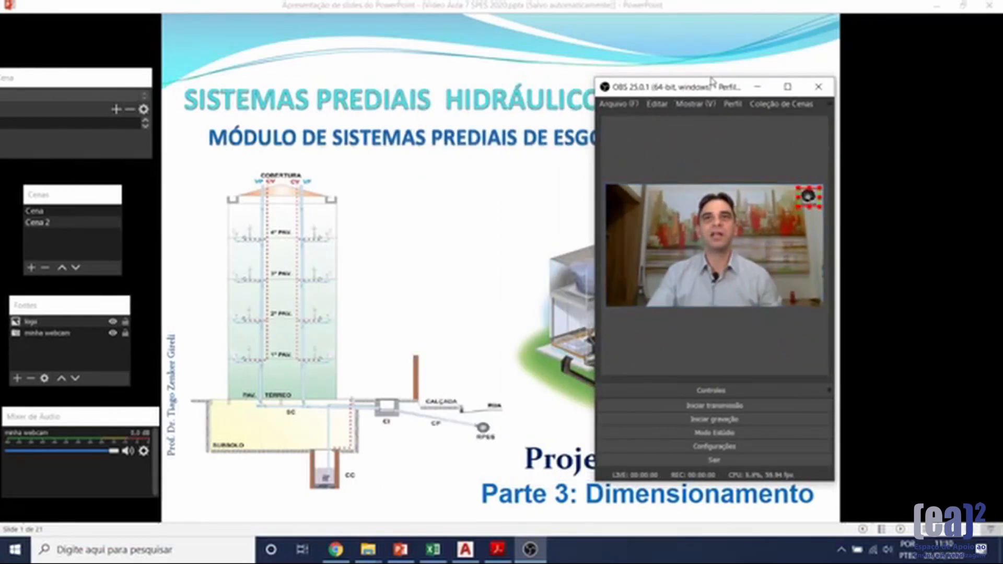
left_click_drag(714, 83, 918, 38)
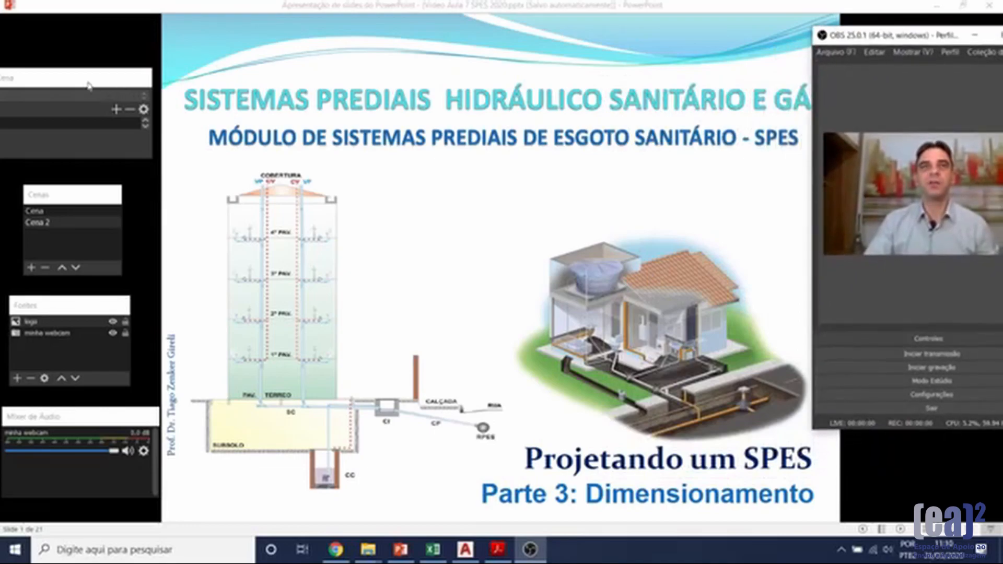
left_click_drag(521, 302, 908, 444)
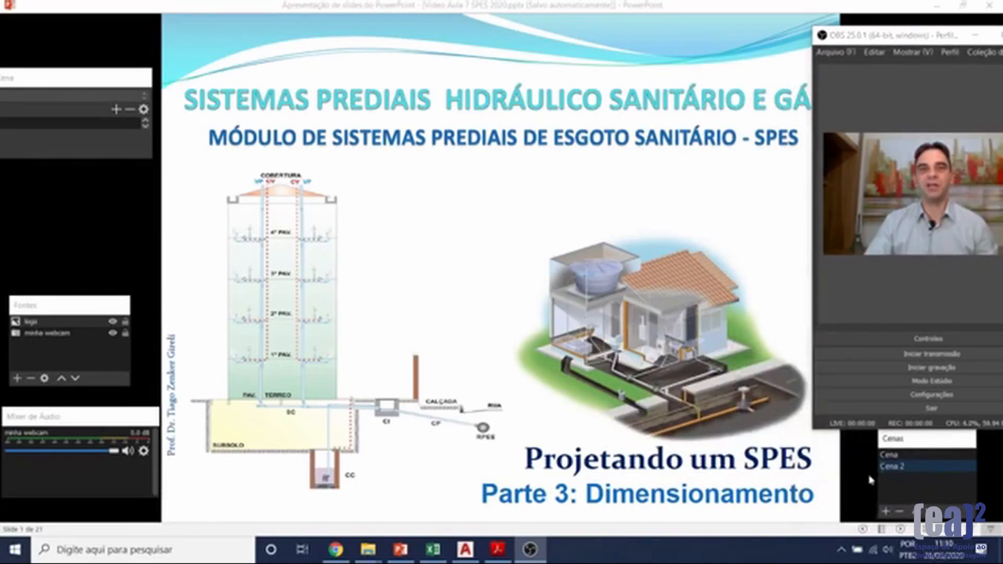
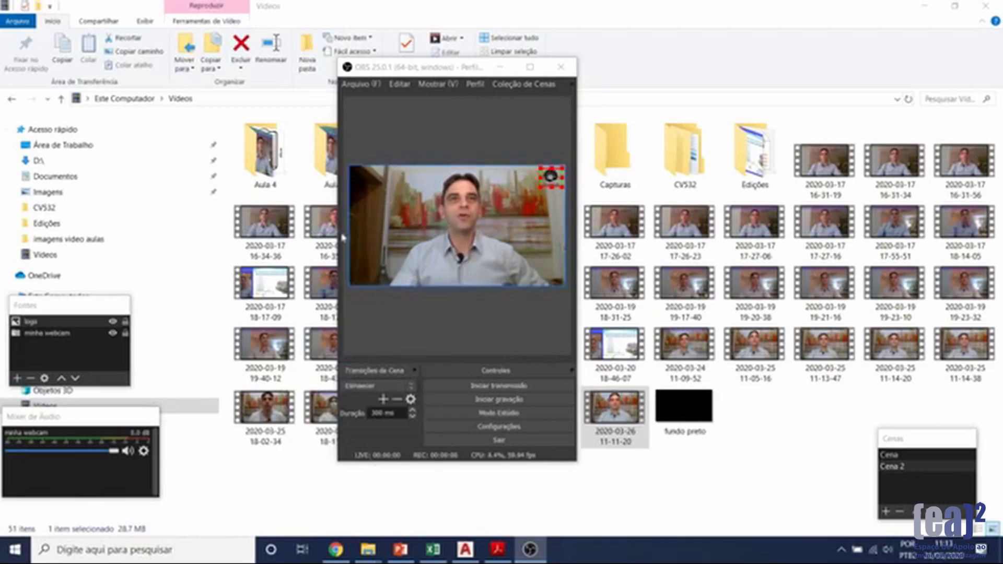
Widen the main window, dock the Audio Mixer, Sources and Scenes panels back into its lower row, and maximise the window.
left_click_drag(338, 232, 203, 232)
left_click_drag(131, 417, 284, 371)
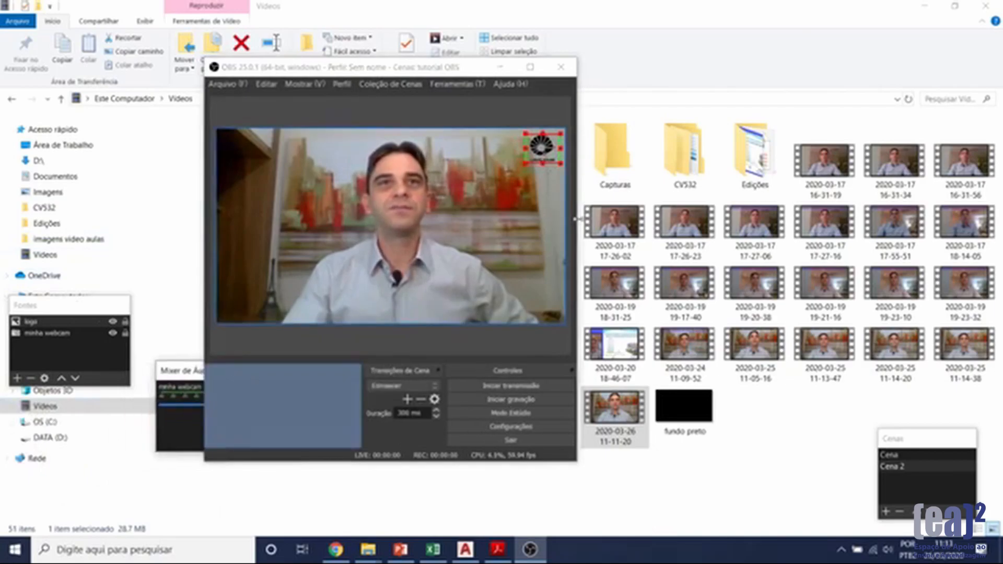
left_click_drag(577, 262, 847, 296)
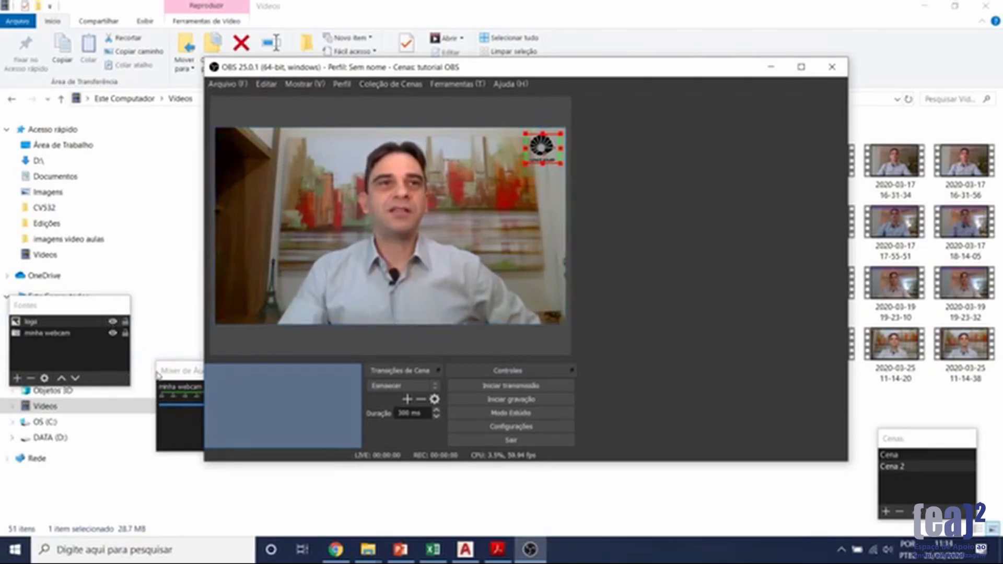
double_click(190, 372)
left_click_drag(82, 307, 262, 376)
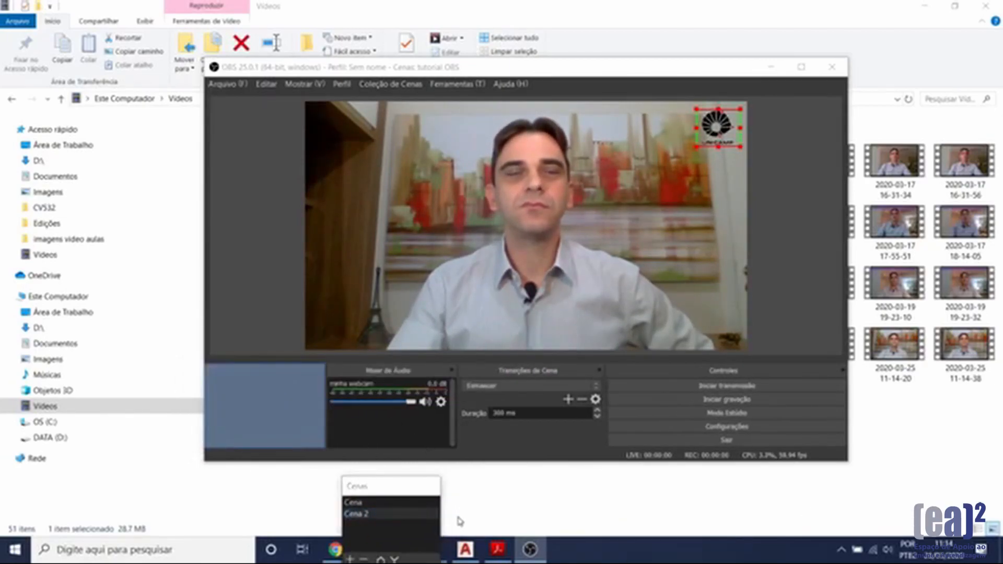
left_click_drag(250, 413, 251, 408)
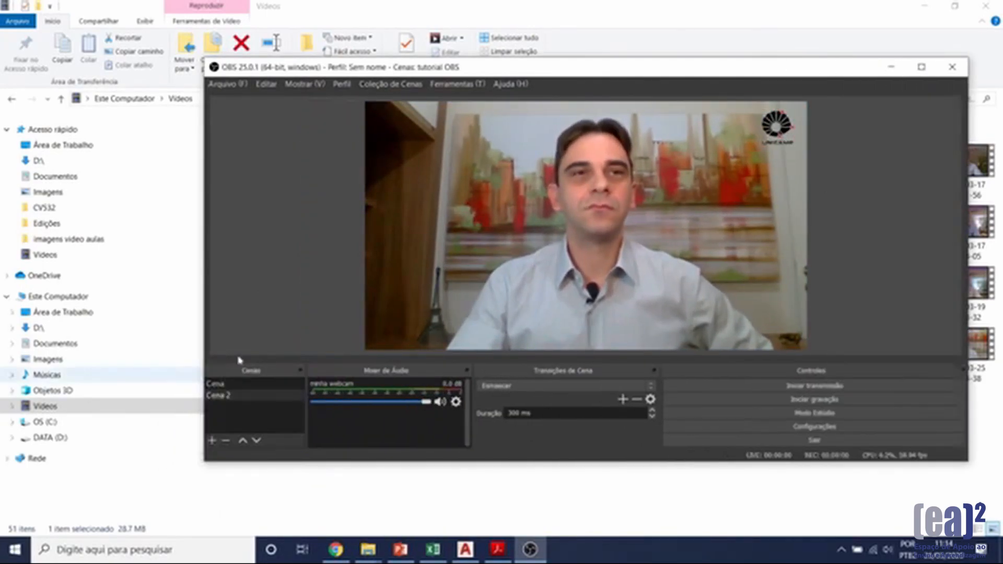
left_click_drag(555, 73, 471, 74)
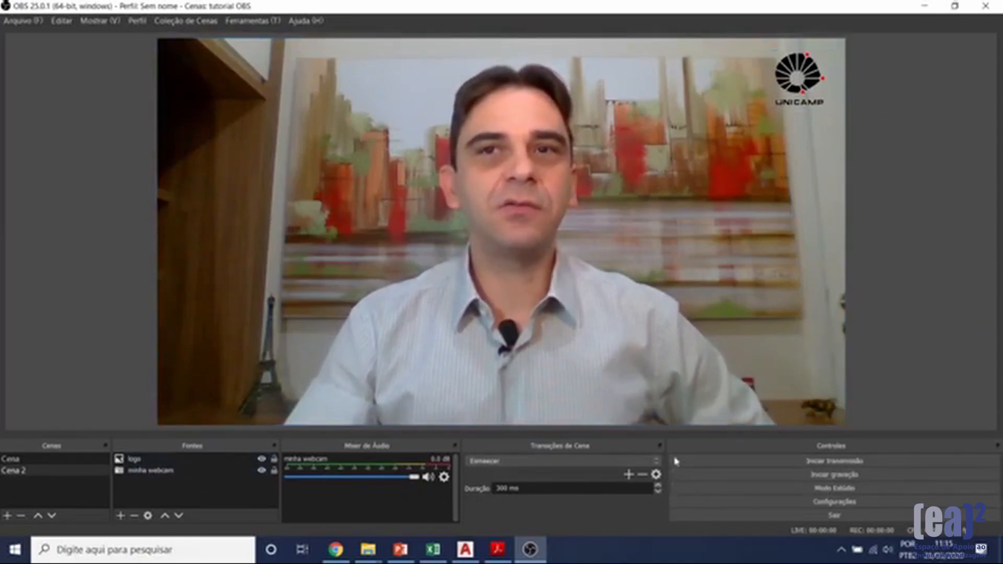
Resize the docked panels so the Audio Mixer is wide and the Scene Transitions and Controls panels are narrow.
left_click_drag(668, 462, 802, 457)
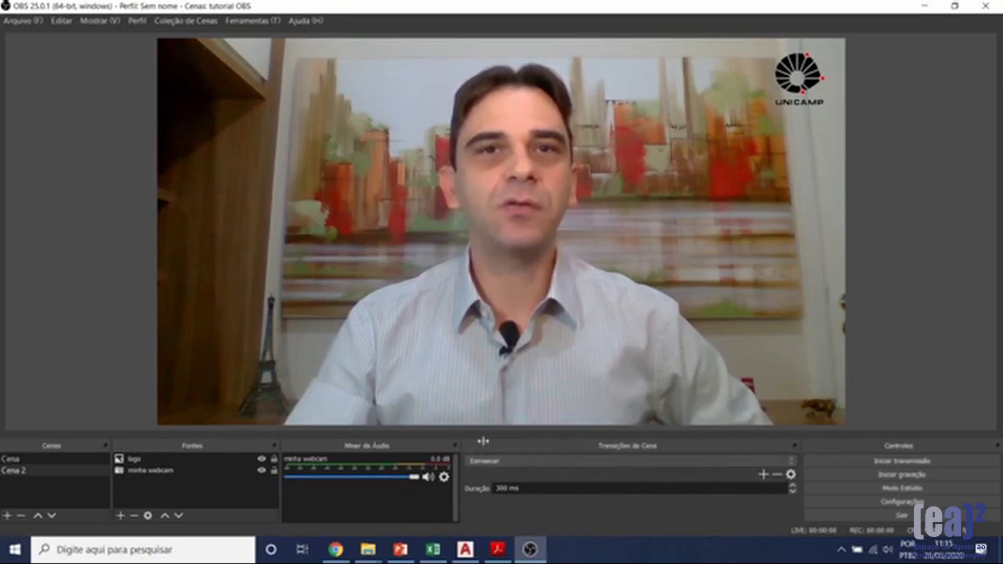
left_click_drag(483, 441, 653, 441)
left_click_drag(427, 448, 361, 450)
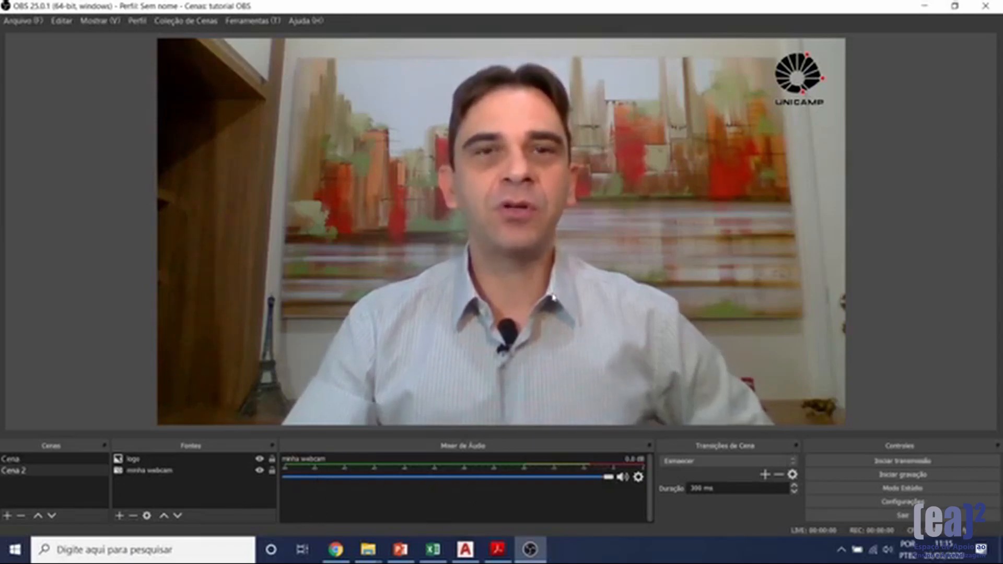
left_click(20, 23)
left_click(163, 148)
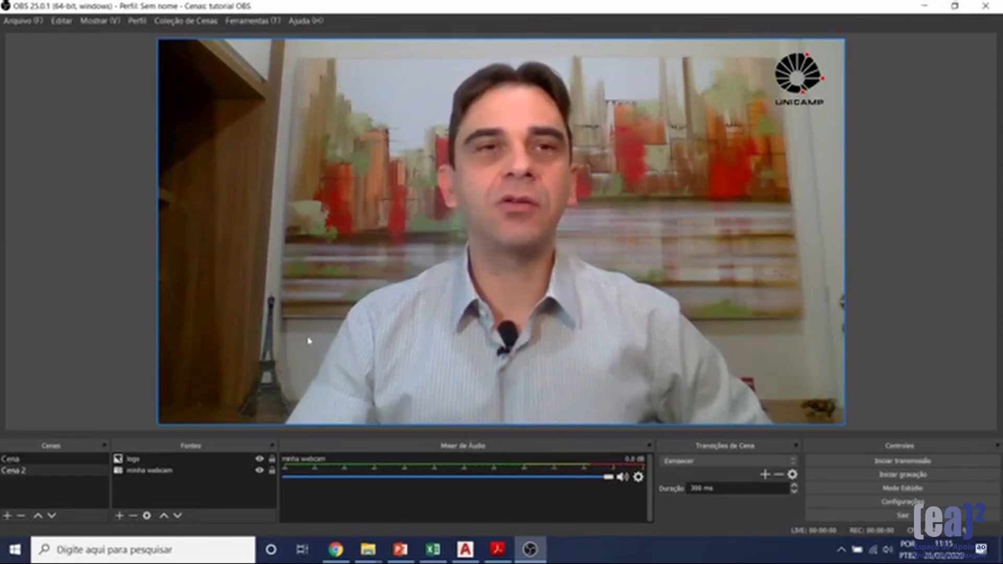
Add a Text (GDI+) source with the default name to "Cena 2" and enter the presenter's first name as its text.
left_click(119, 515)
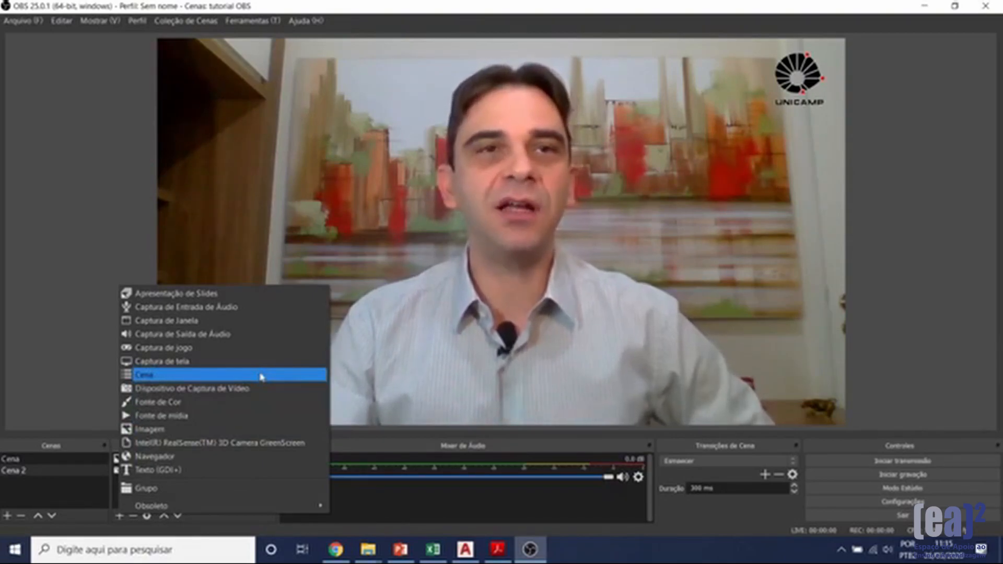
left_click(225, 469)
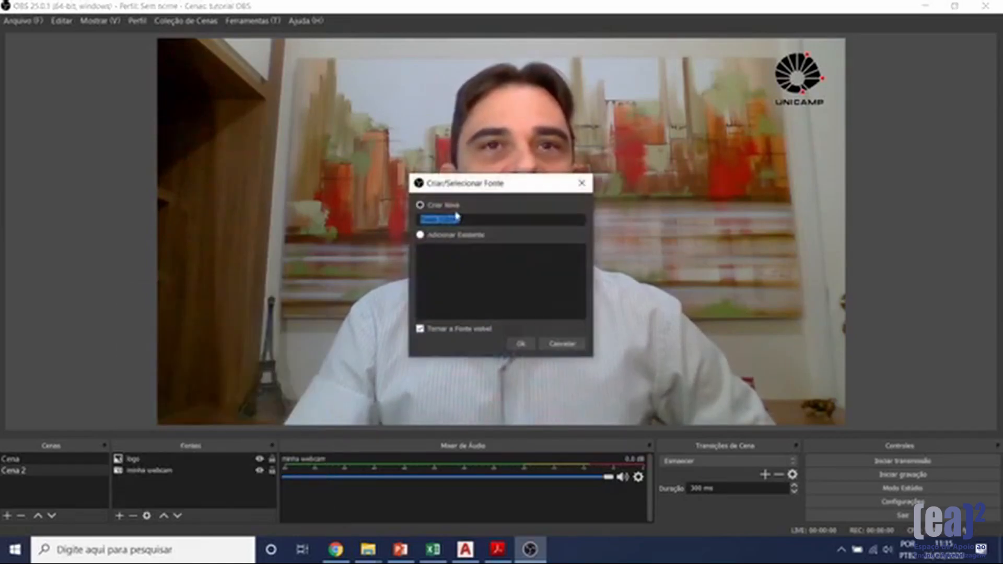
left_click(518, 346)
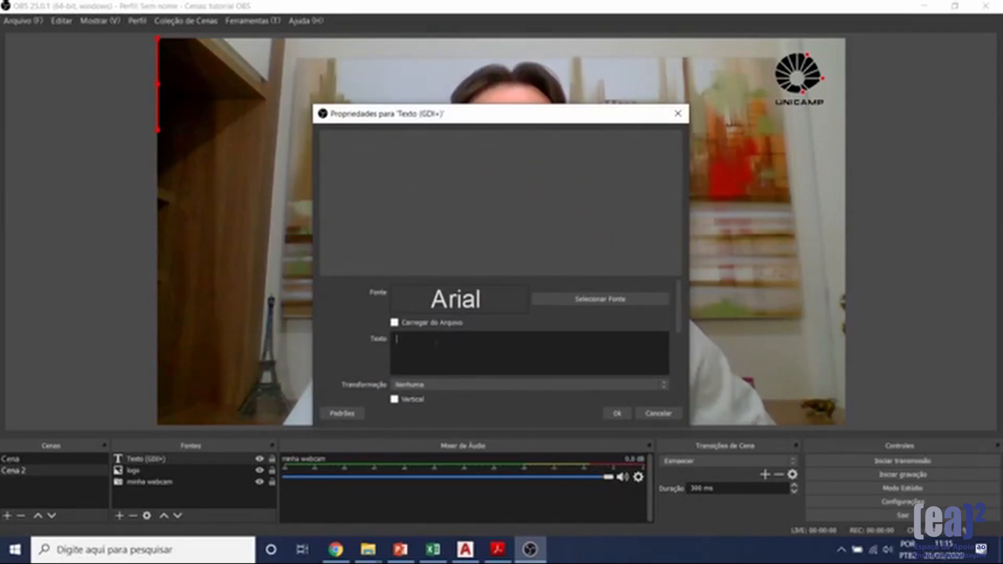
type("T")
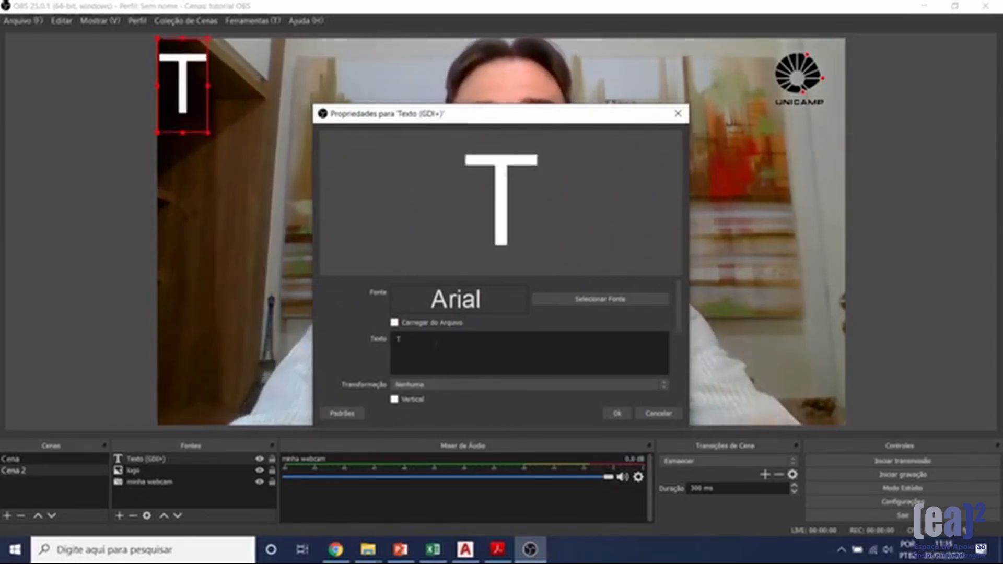
type("iago")
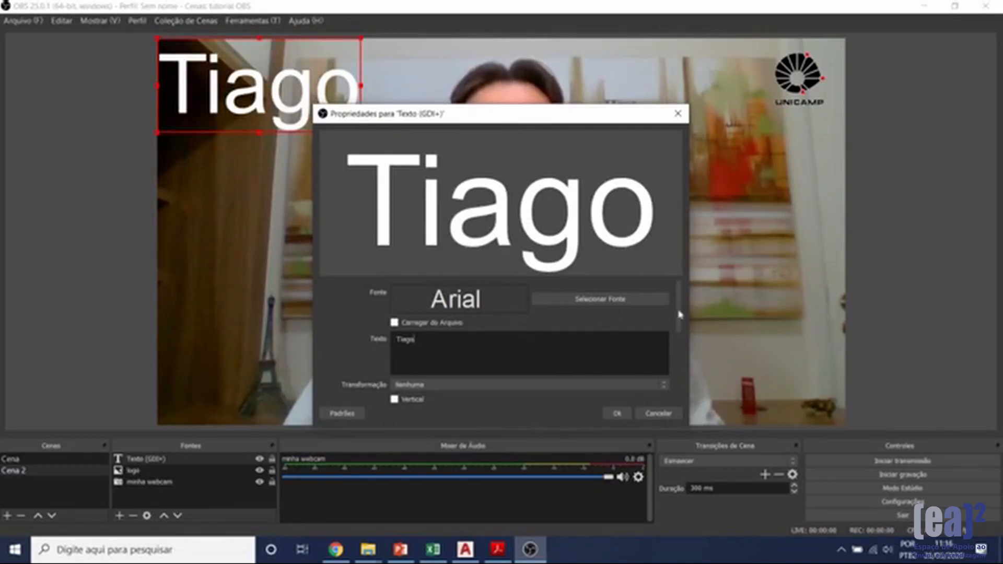
Set the text colour to the green #00aa7f and accept the text source's properties.
scroll(683, 340, "down", 3)
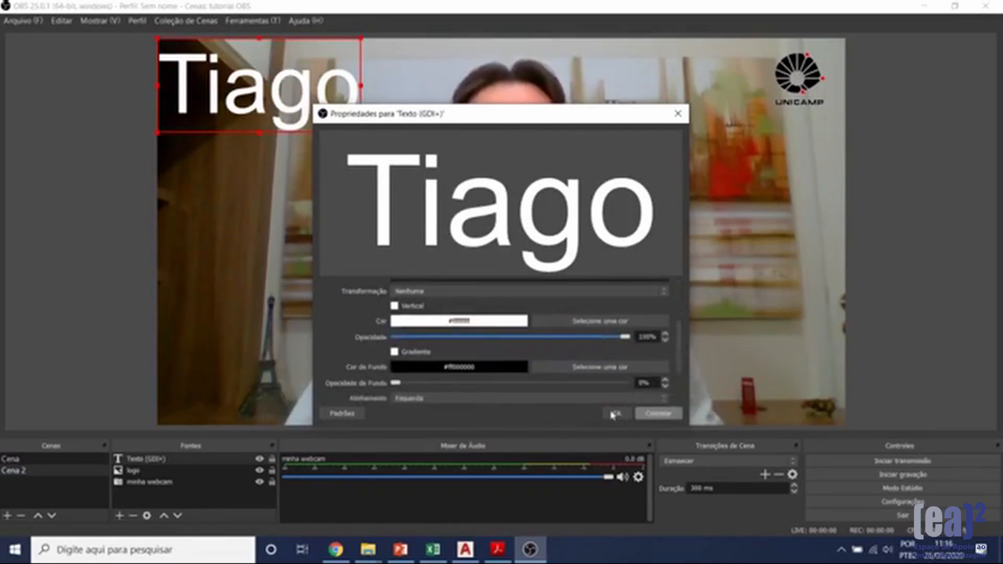
left_click(601, 321)
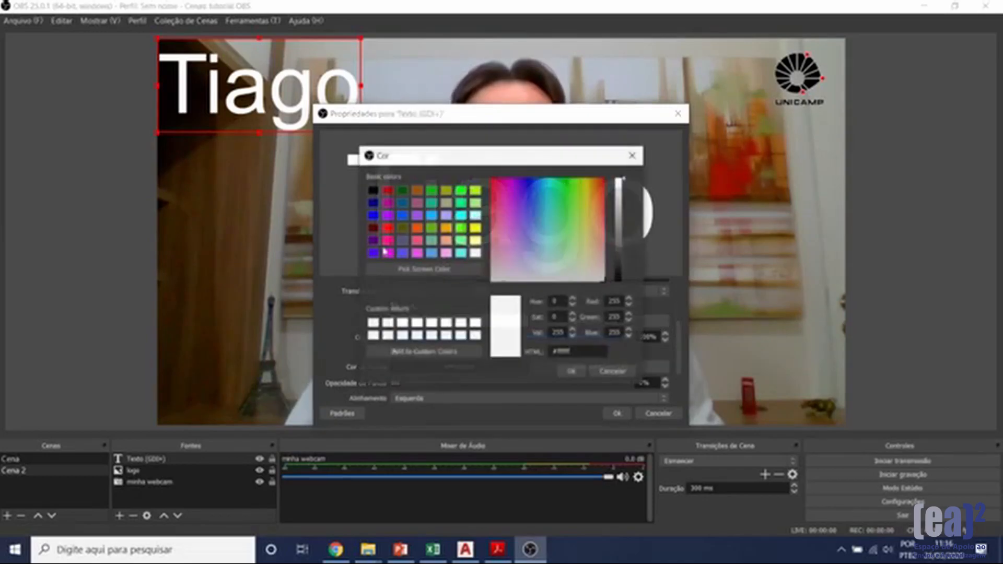
left_click(434, 242)
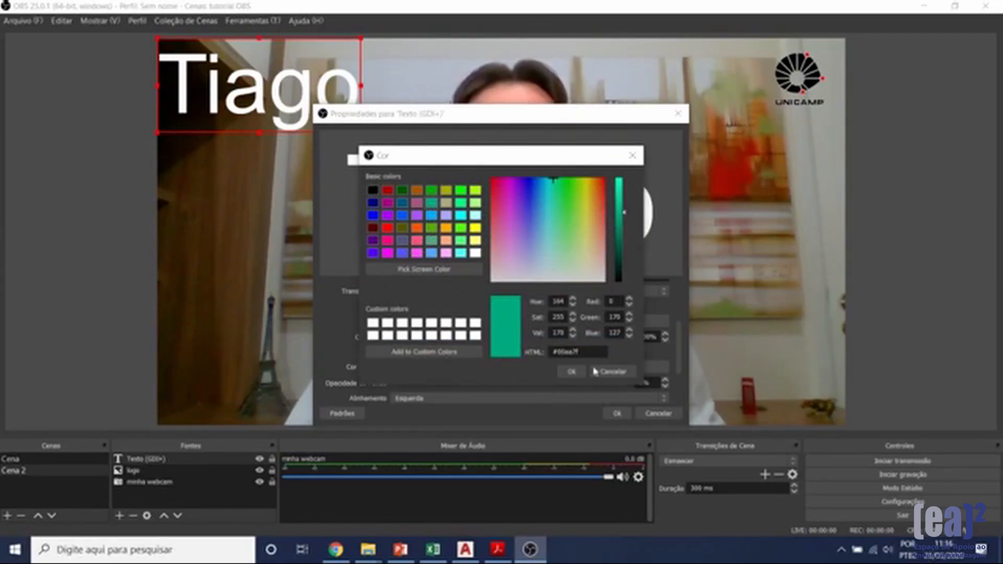
left_click(572, 371)
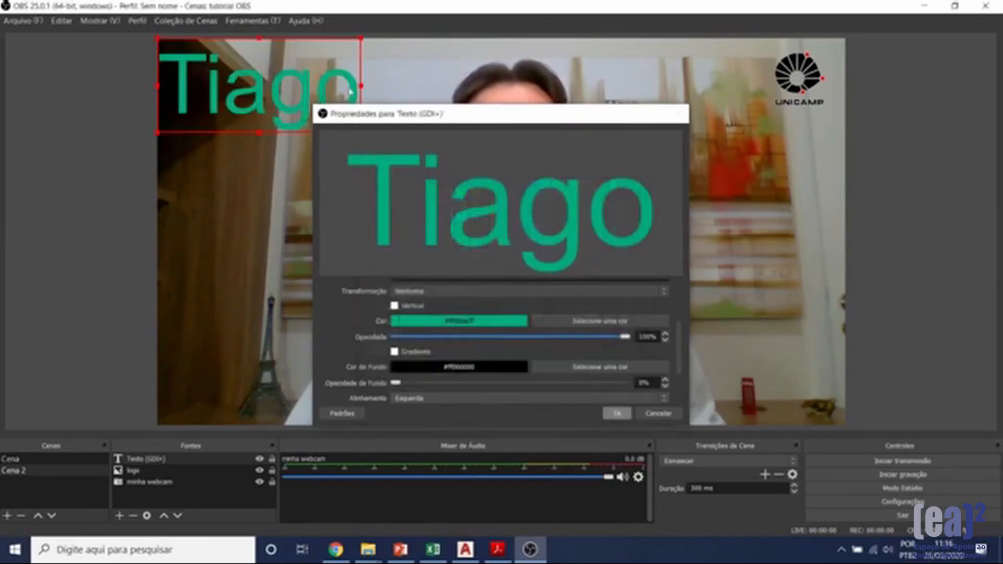
key("Return")
Lock the "minha webcam" source against accidental moves and turn Studio Mode back on.
mouse_move(366, 69)
left_mouse_down()
mouse_move(397, 102)
mouse_move(365, 68)
left_mouse_up()
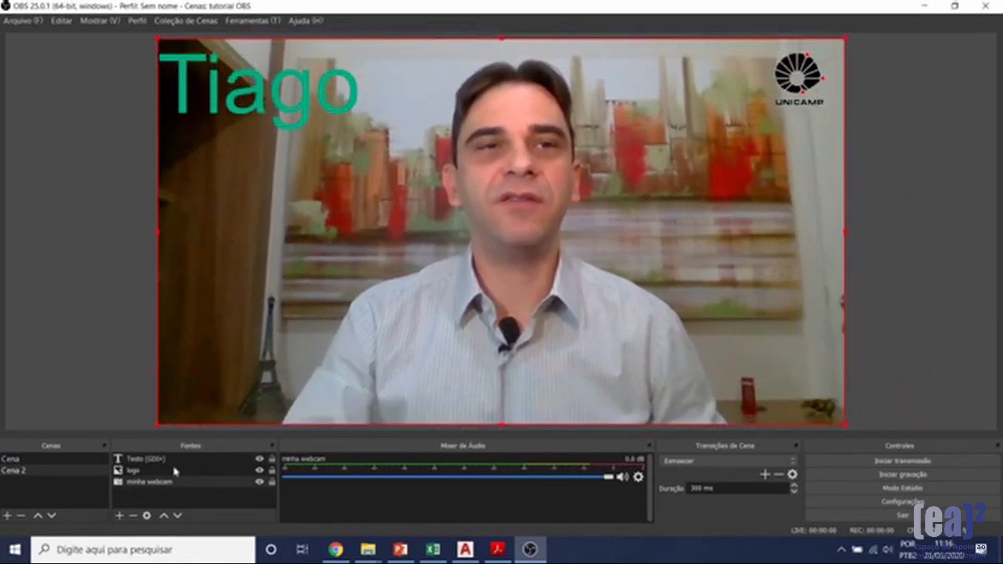
left_click(271, 482)
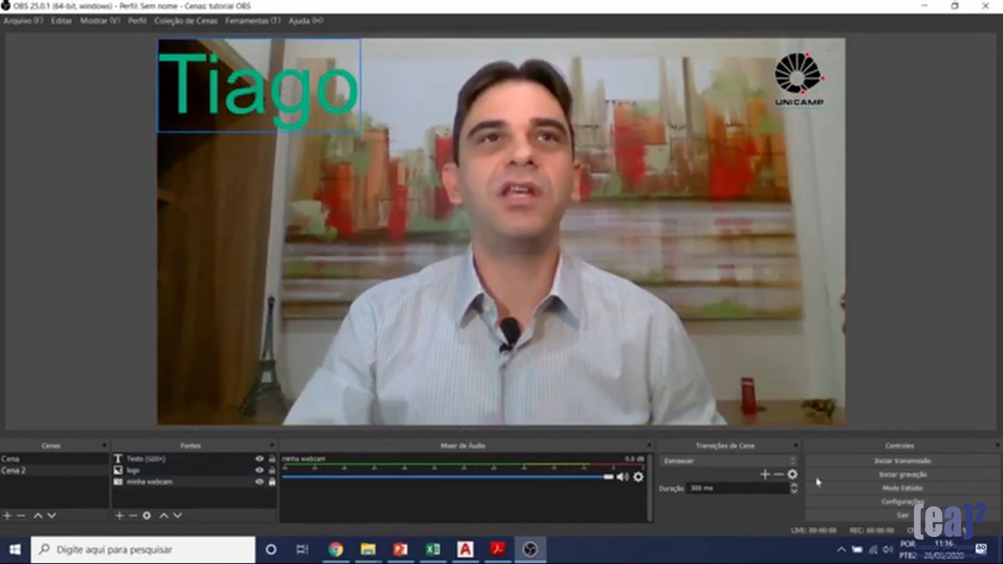
left_click(858, 488)
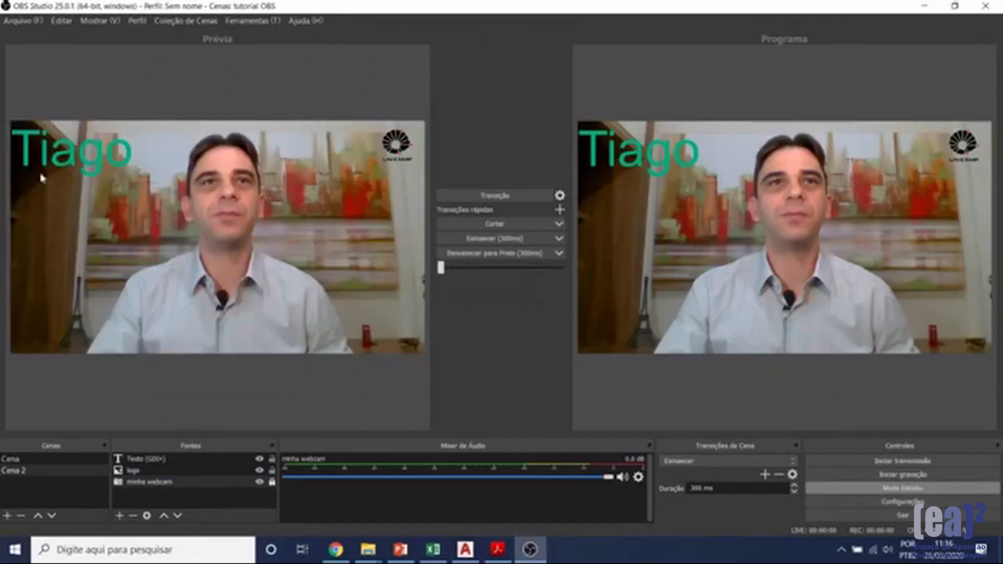
Scale the name text down to about two thirds of its size and place it at the left edge near the webcam image's upper corner.
left_click(61, 176)
left_click_drag(131, 236, 251, 326)
left_click(245, 293)
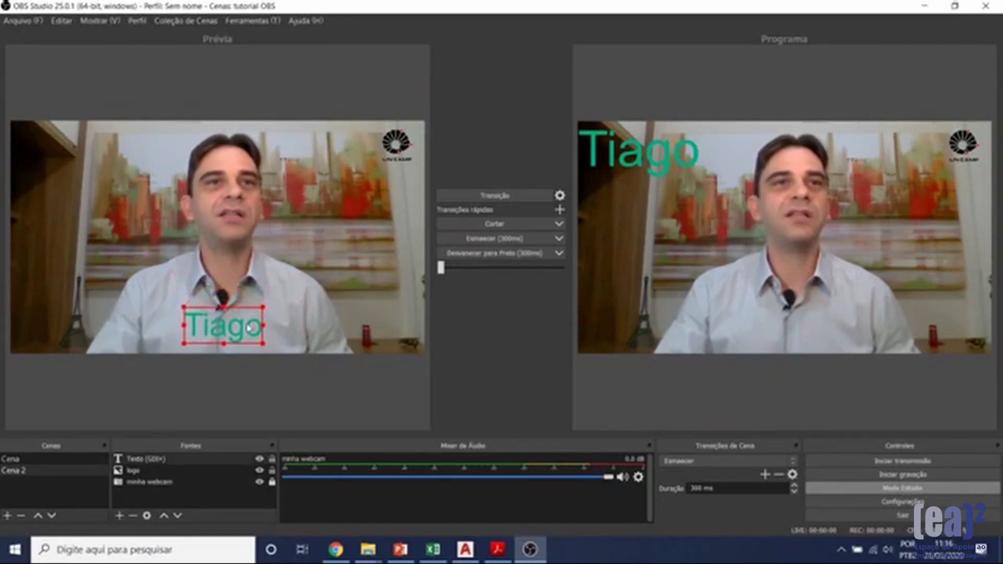
left_click_drag(147, 218, 80, 175)
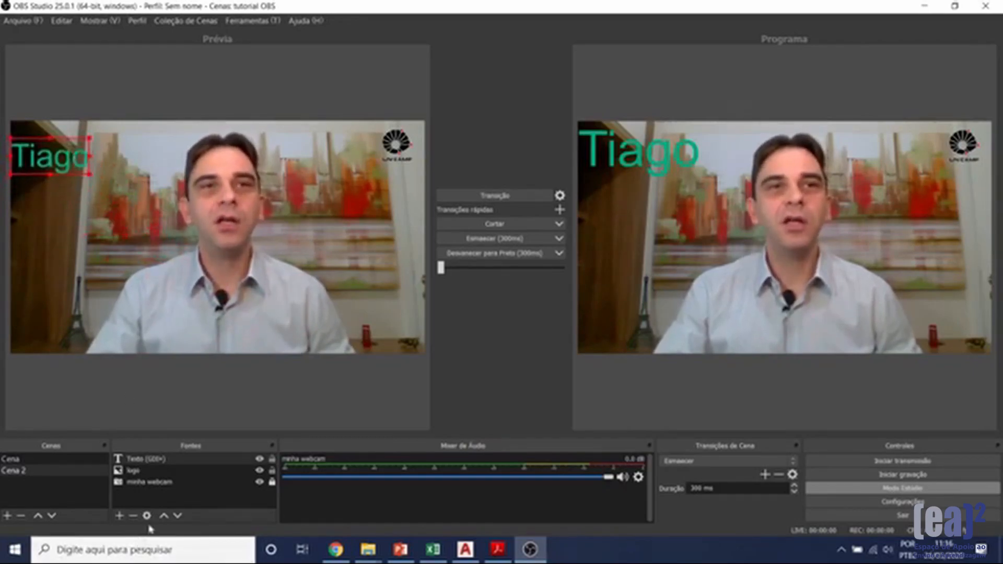
Switch to the CV532 scene collection to see its finished scenes.
left_click(119, 516)
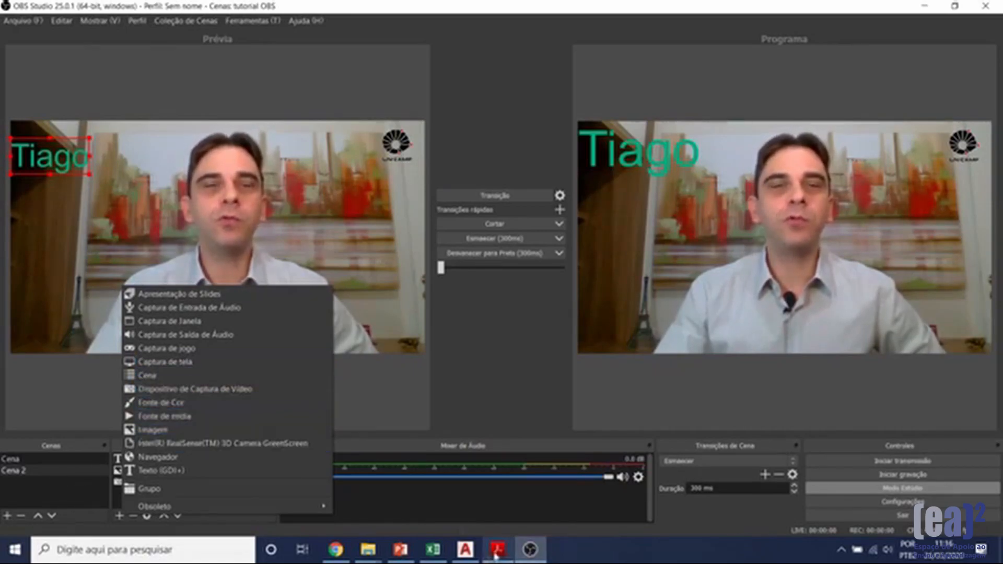
left_click(51, 494)
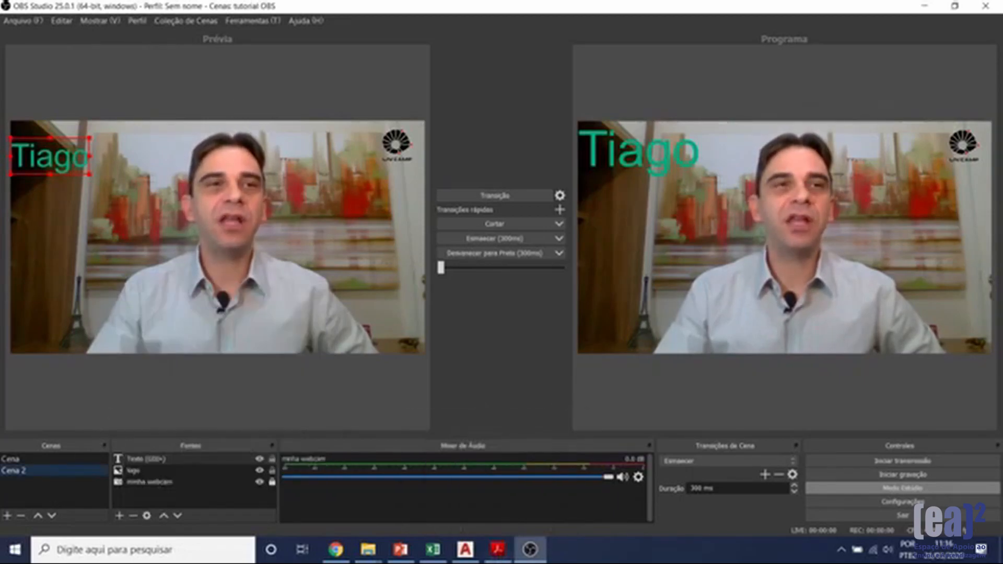
left_click(200, 22)
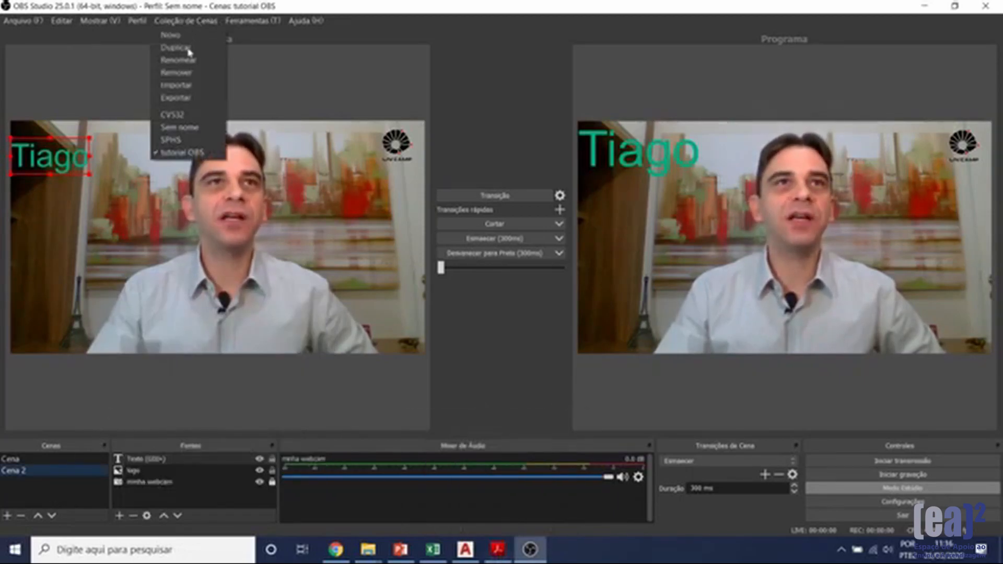
left_click(194, 120)
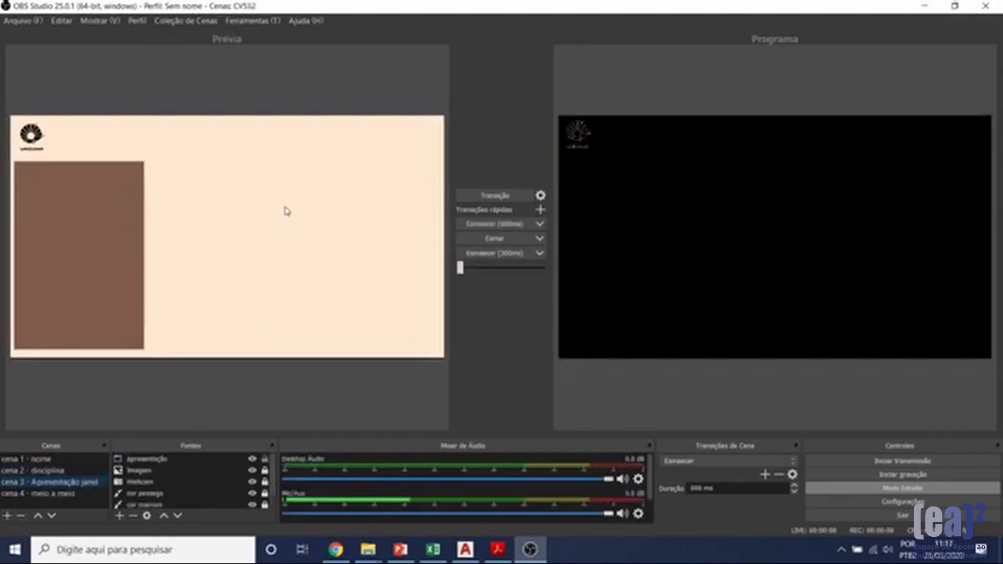
Switch to the CV532 lesson PDF in Acrobat Reader and put it into reading mode.
left_click(497, 549)
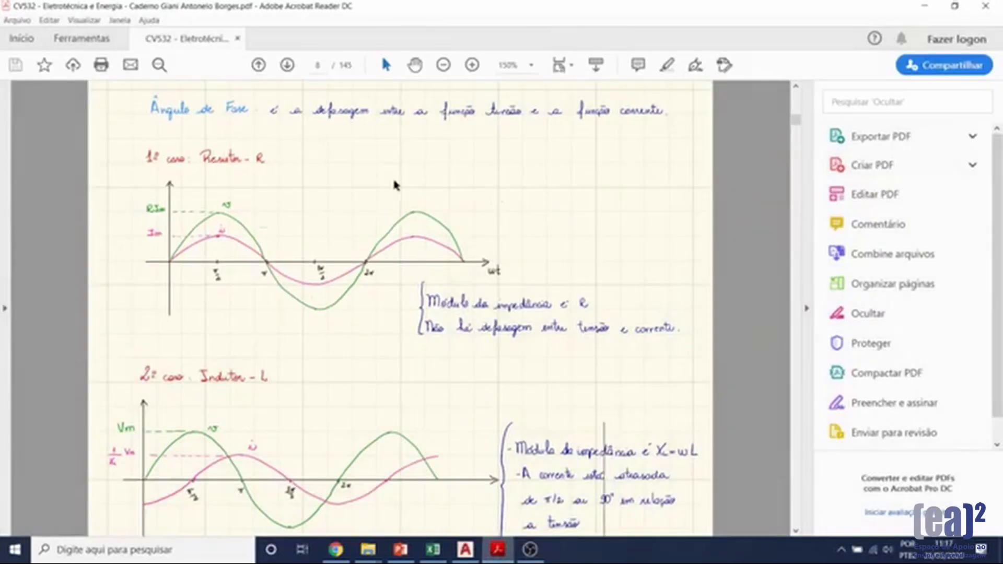
scroll(240, 256, "up", 1)
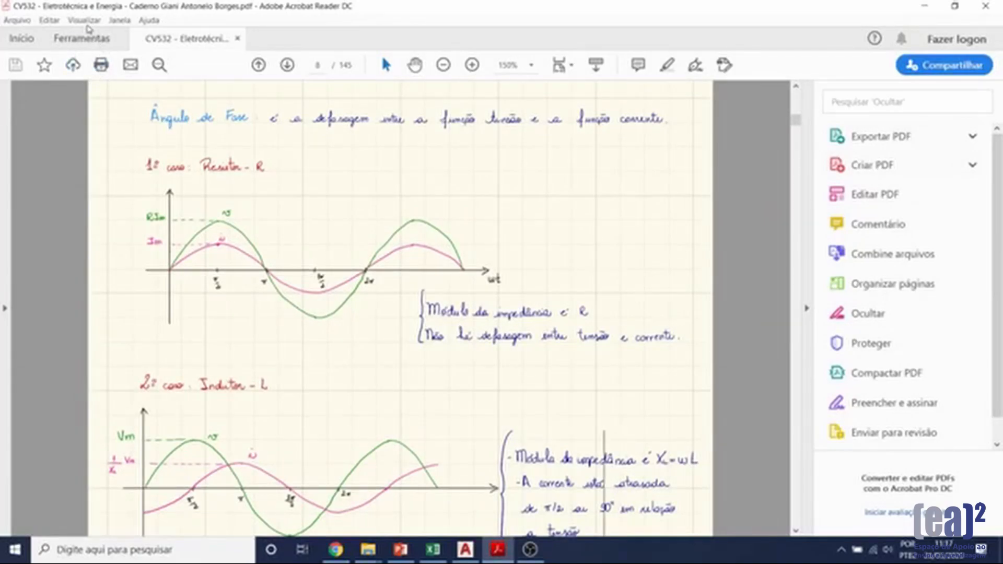
left_click(84, 20)
key("ctrl+h")
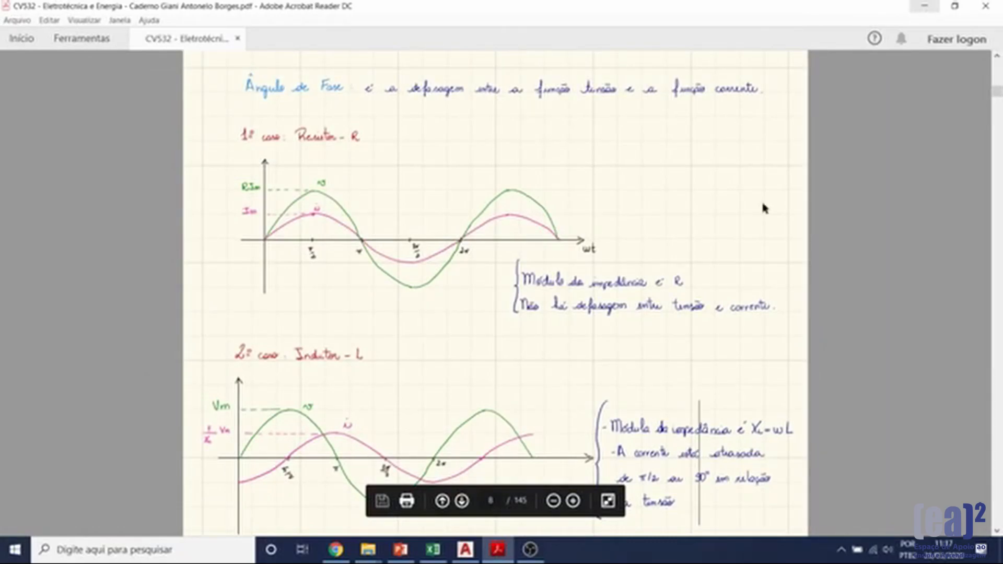
Return to OBS Studio and select the "apresentação" source to examine how the PDF window is captured in the scene.
left_click(530, 548)
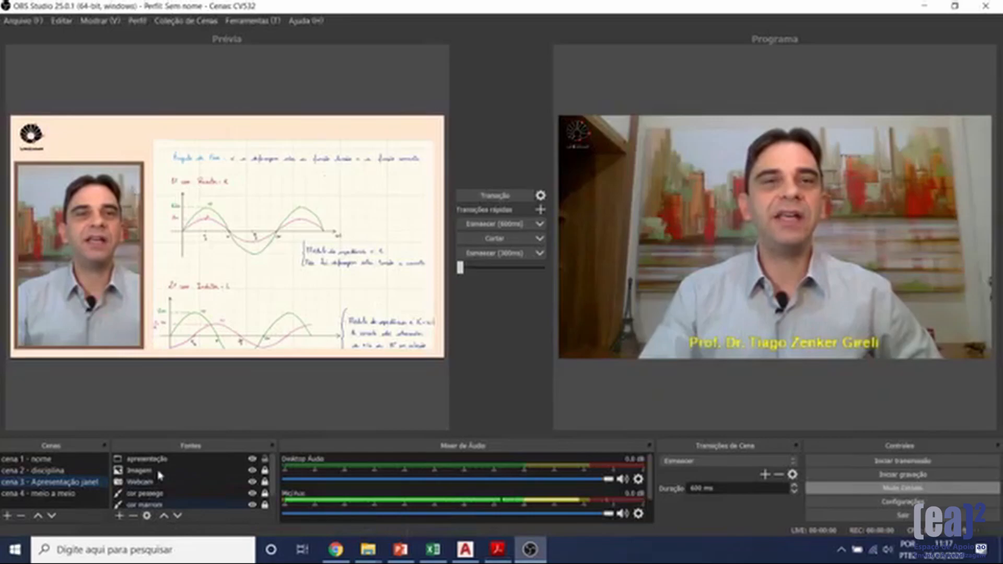
scroll(159, 493, "down", 1)
scroll(161, 491, "up", 1)
left_click(174, 463)
left_click(174, 465)
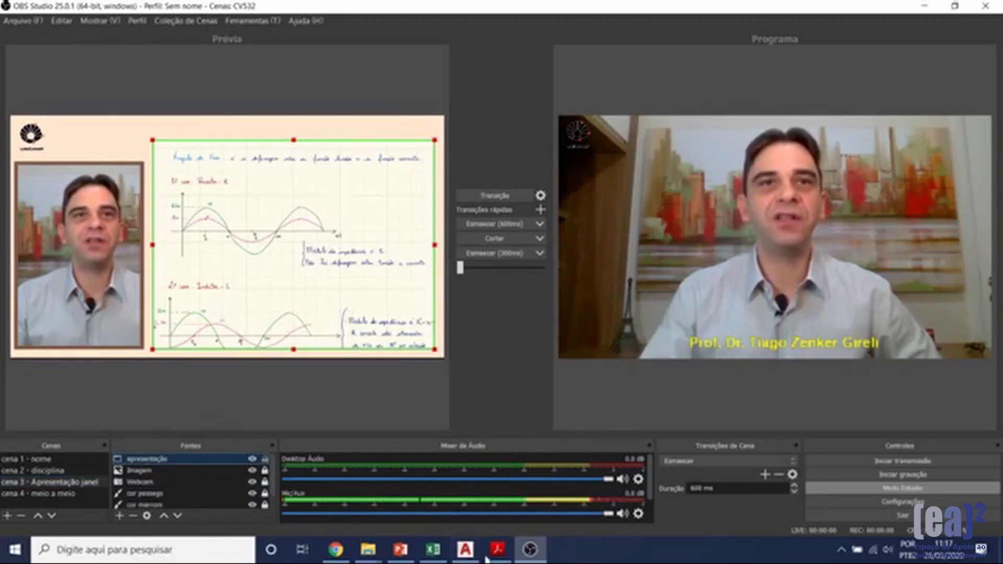
left_click(21, 22)
left_click(977, 11)
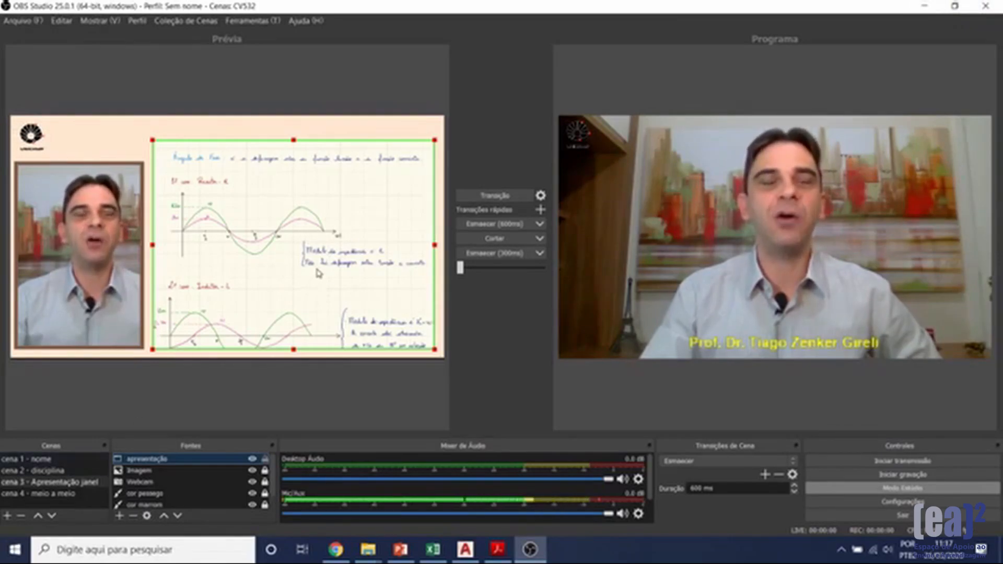
Preview the scenes "cena 4 - meio a meio" and "cena 1 - nome", and return to the "tutorial OBS" scene collection.
left_click(72, 496)
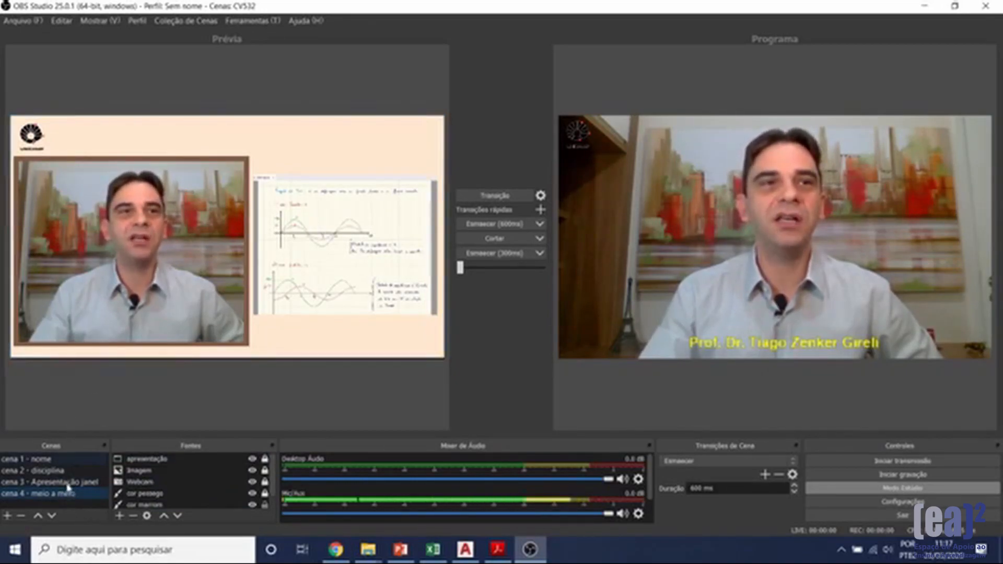
left_click(69, 460)
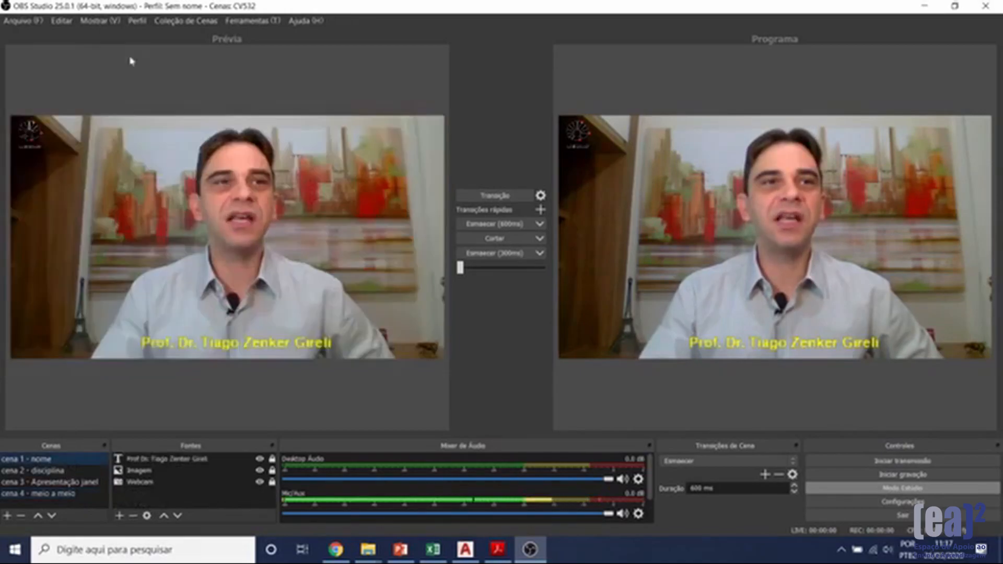
left_click(169, 21)
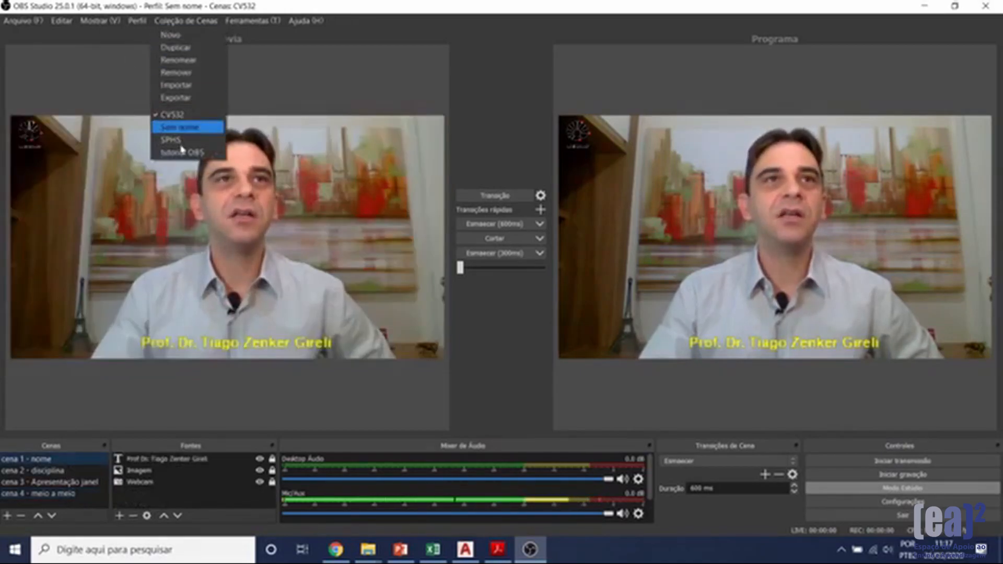
left_click(183, 152)
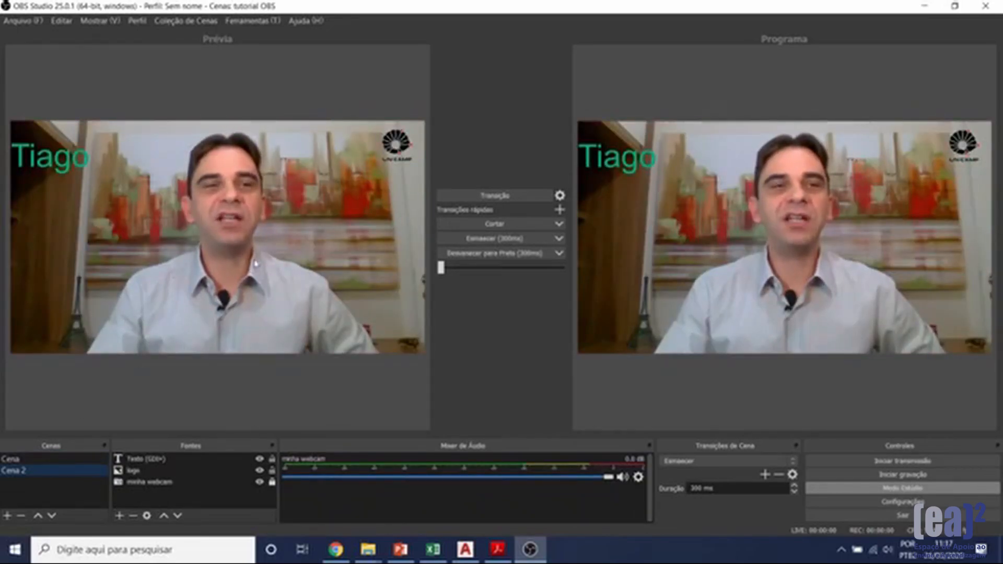
Add a display capture source with the default name to "Cena 2", capturing Monitor 1 with the cursor.
left_click(119, 516)
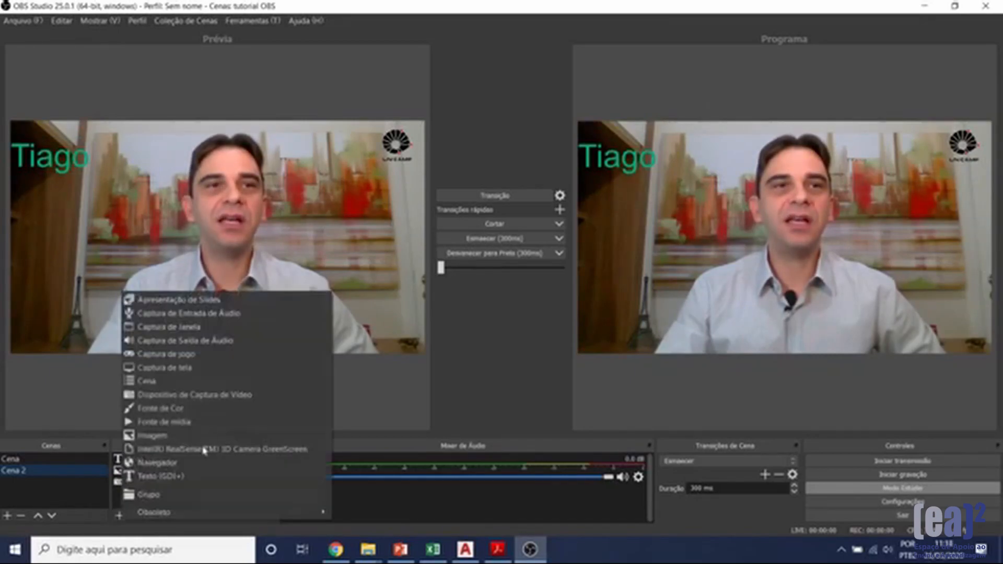
left_click(281, 373)
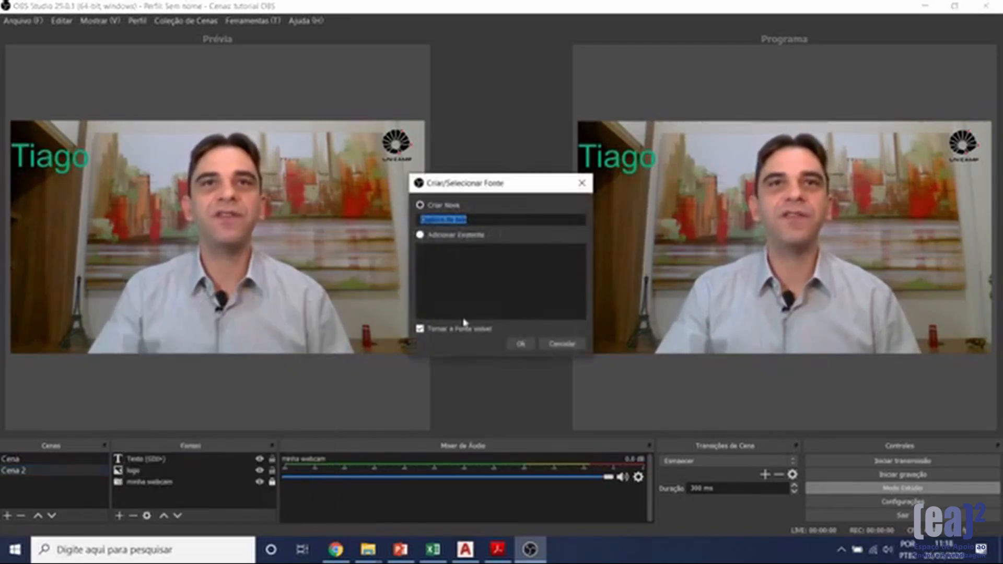
left_click(520, 345)
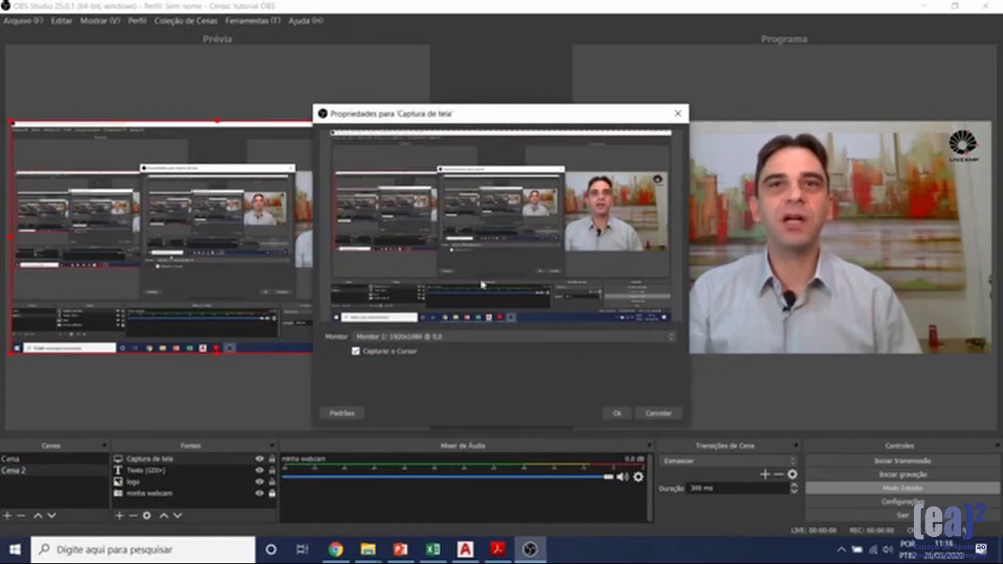
left_click(618, 415)
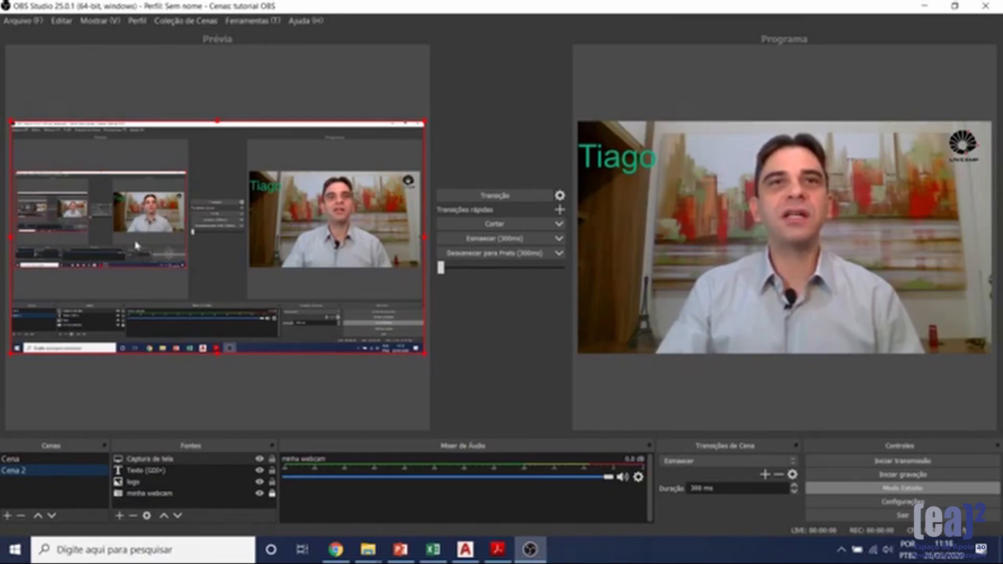
View the lesson PDF in Acrobat Reader as screen content for the capture, and return to OBS Studio.
left_click(501, 556)
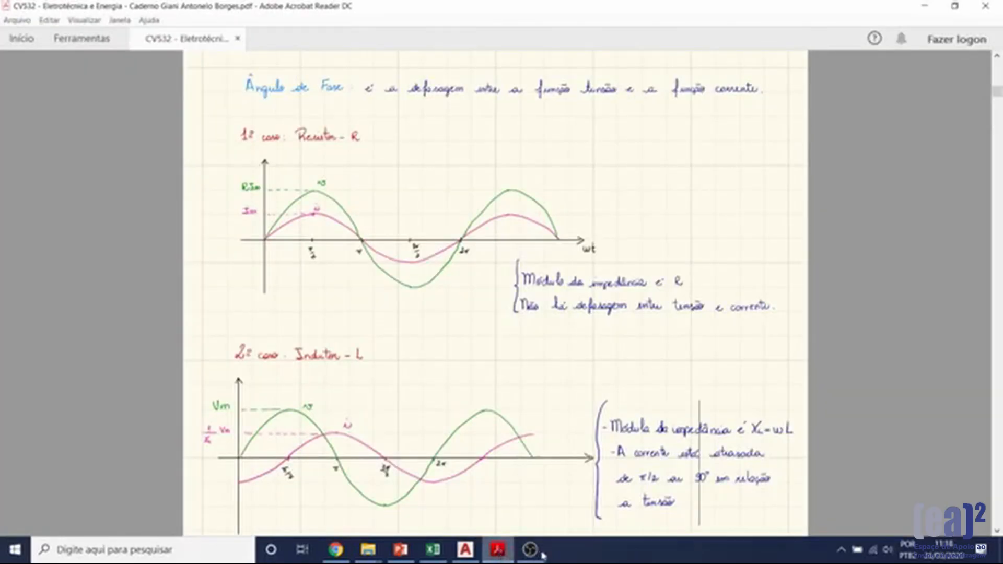
mouse_move(539, 555)
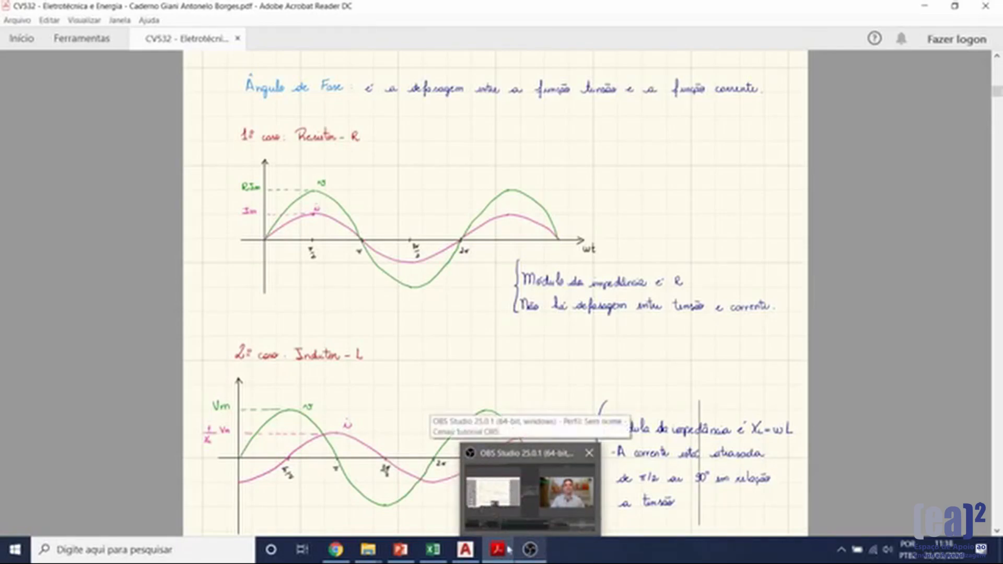
left_click(538, 547)
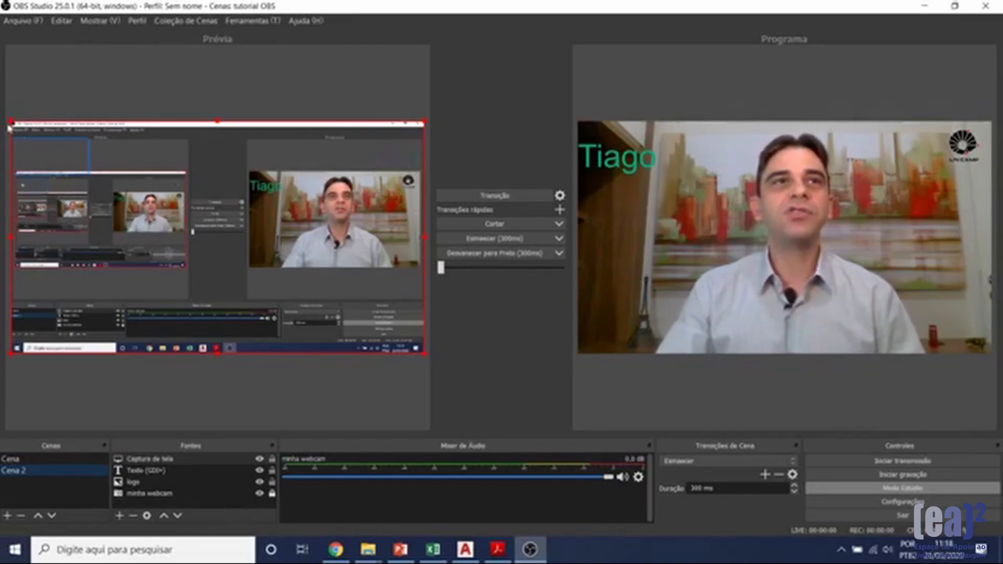
Scale the display capture down to about 40% of its size and place it over the lower middle of the webcam image.
left_click_drag(10, 121, 266, 264)
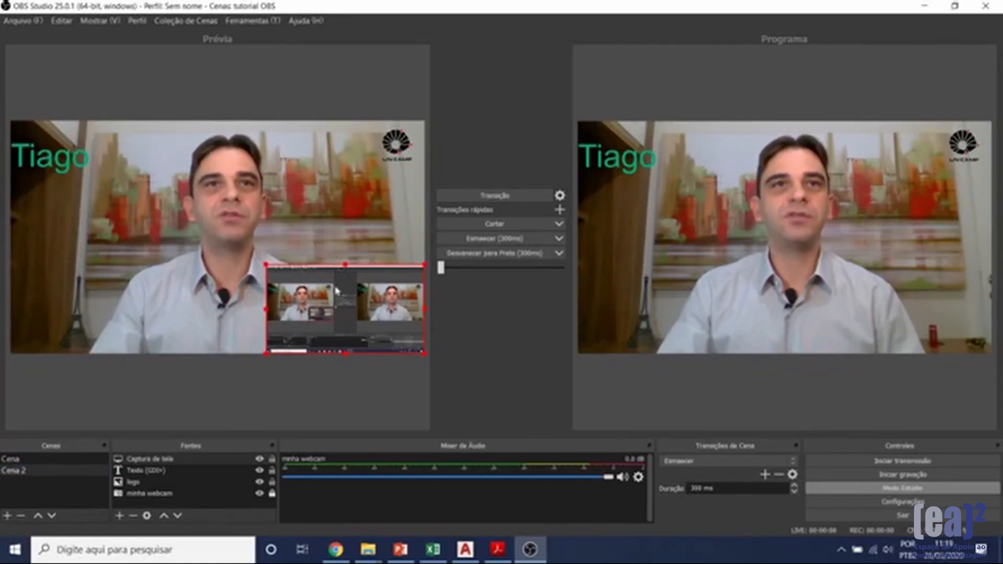
left_click_drag(269, 268, 179, 251)
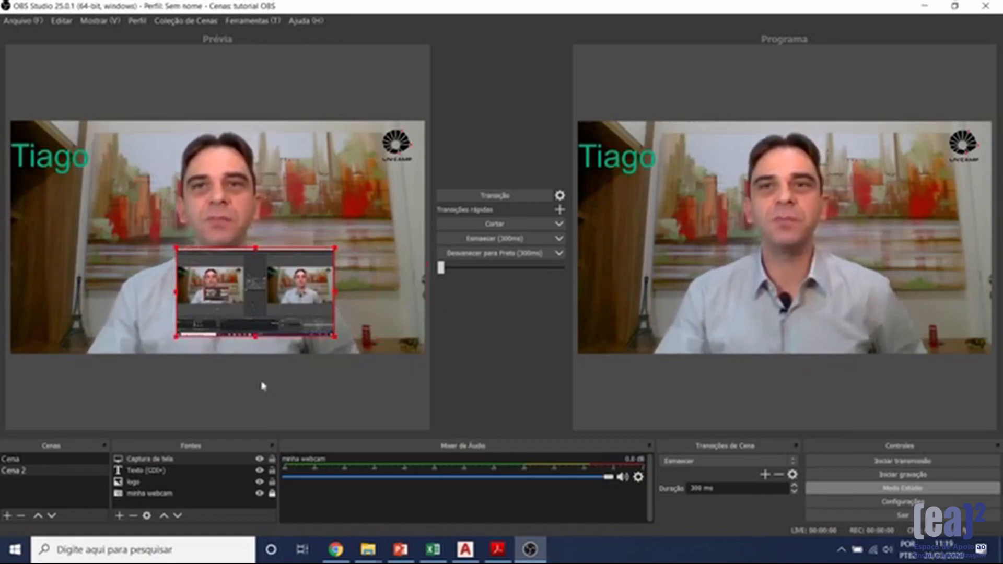
Set the recording format to mp4 in the output settings, apply the change and close the settings.
left_click(890, 503)
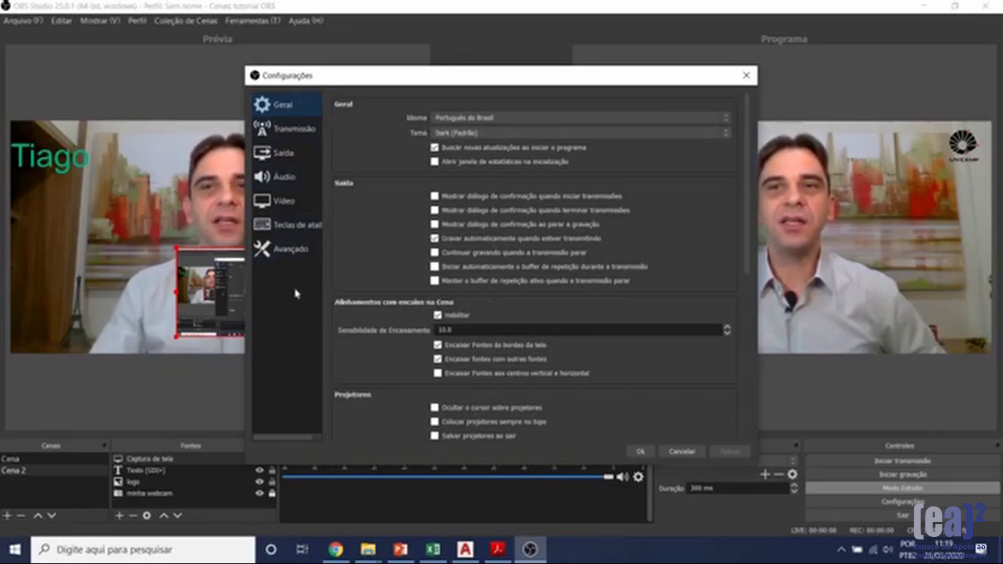
left_click(287, 127)
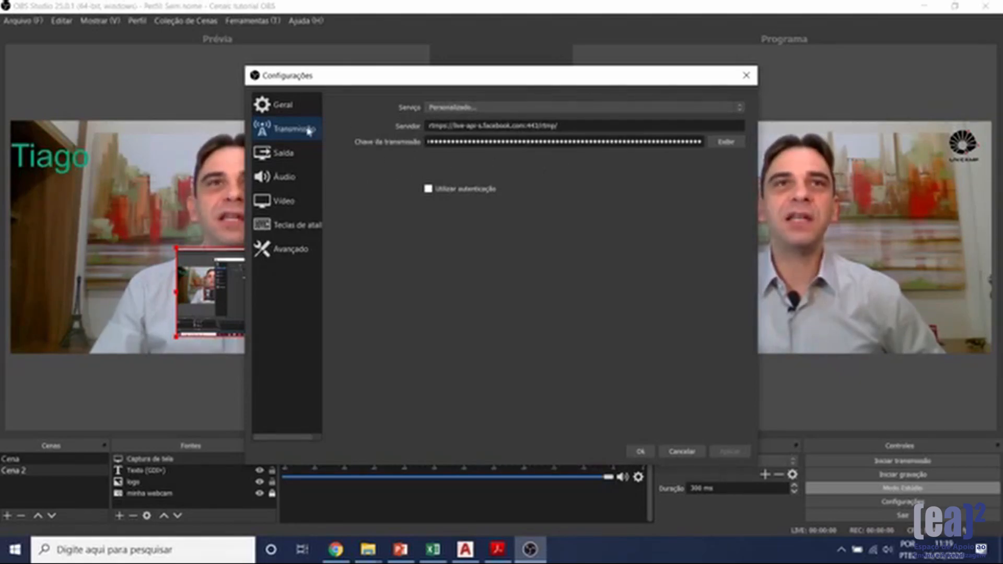
left_click(300, 161)
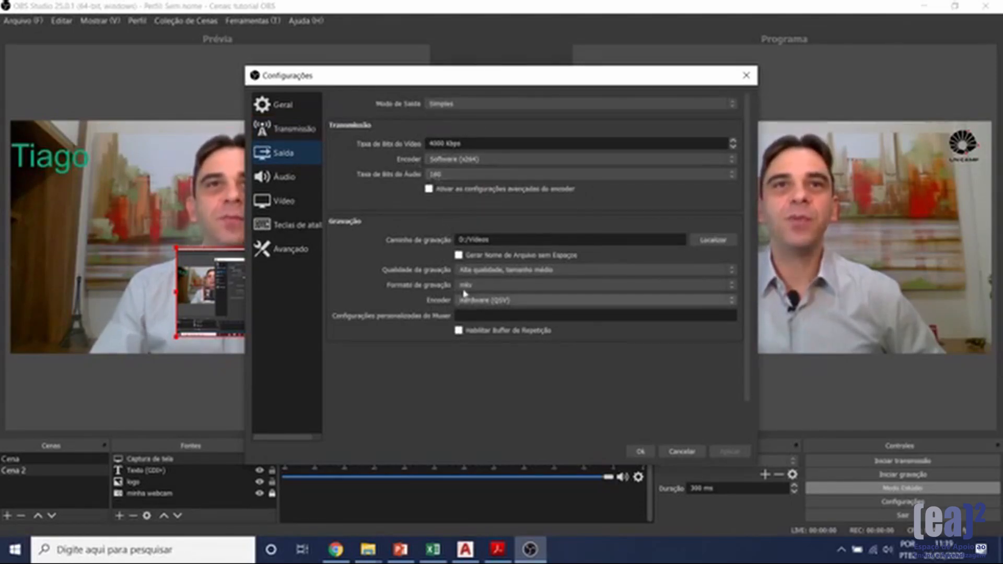
left_click(499, 286)
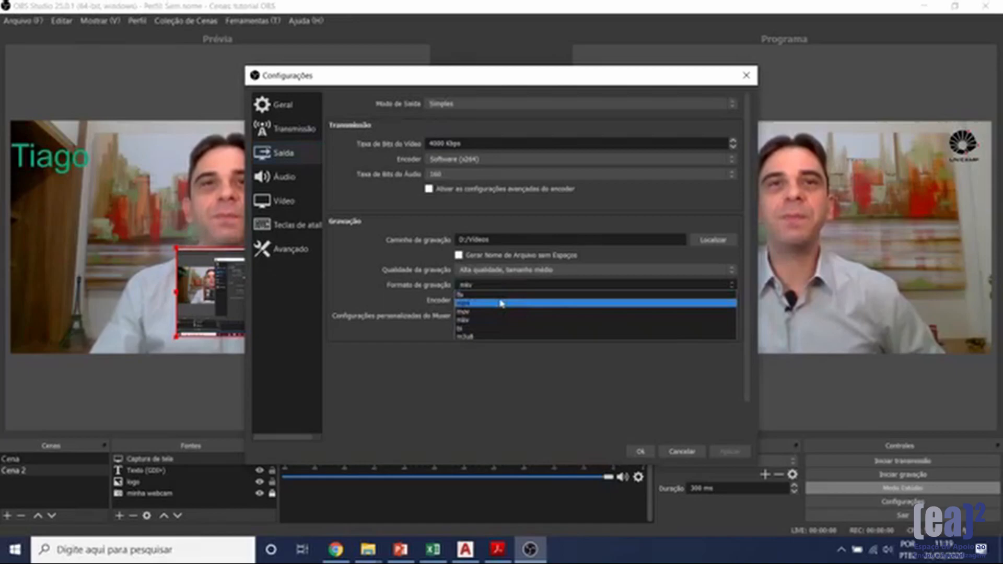
left_click(506, 294)
left_click(502, 286)
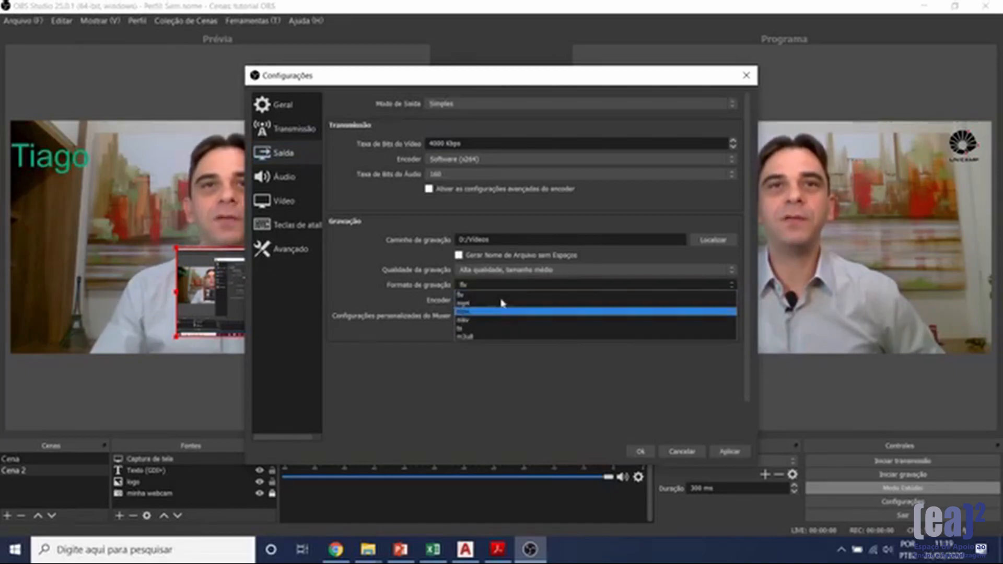
left_click(463, 303)
left_click(730, 452)
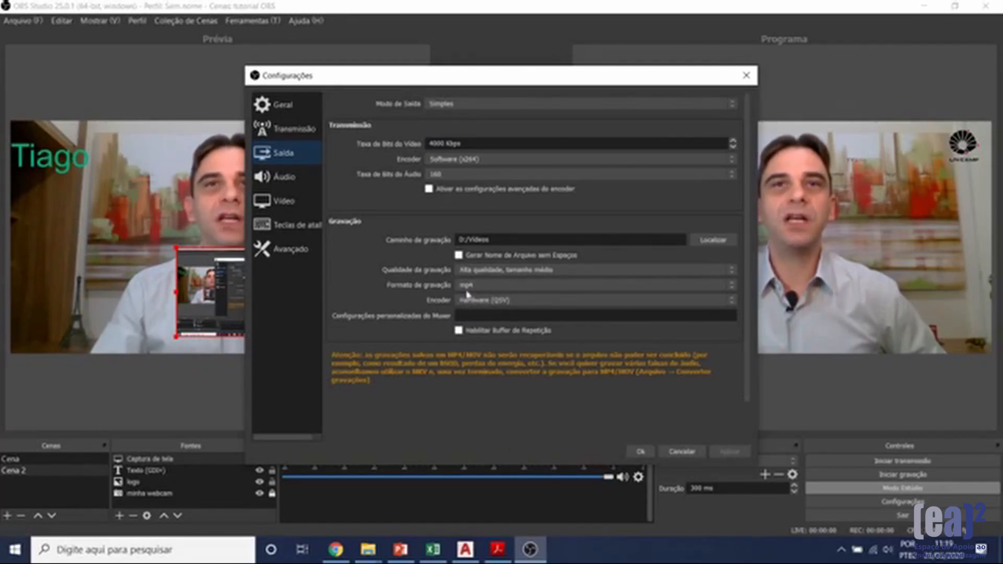
left_click(643, 452)
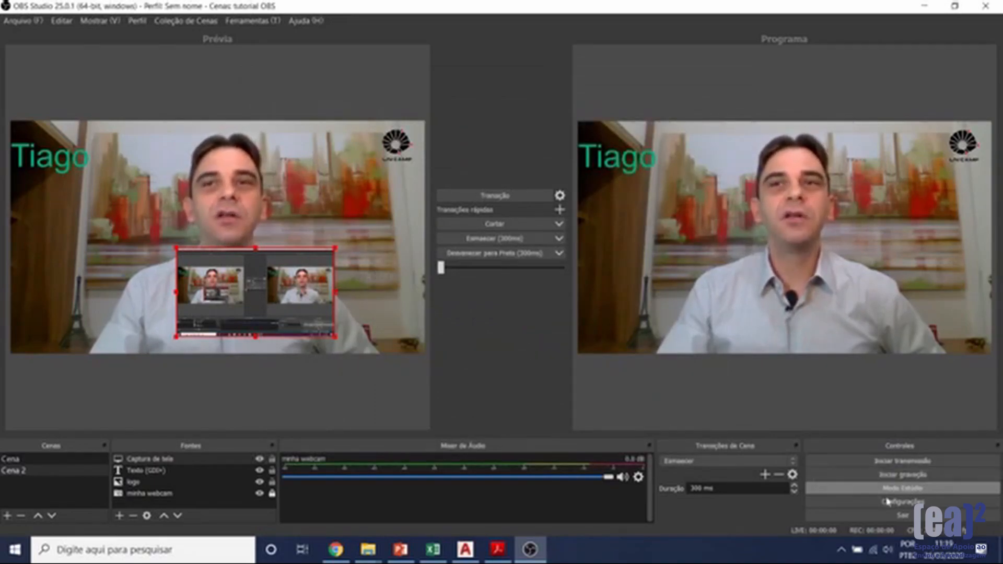
Review the audio devices and the video settings, including the output resolution options and common FPS values, and close the settings.
left_click(832, 502)
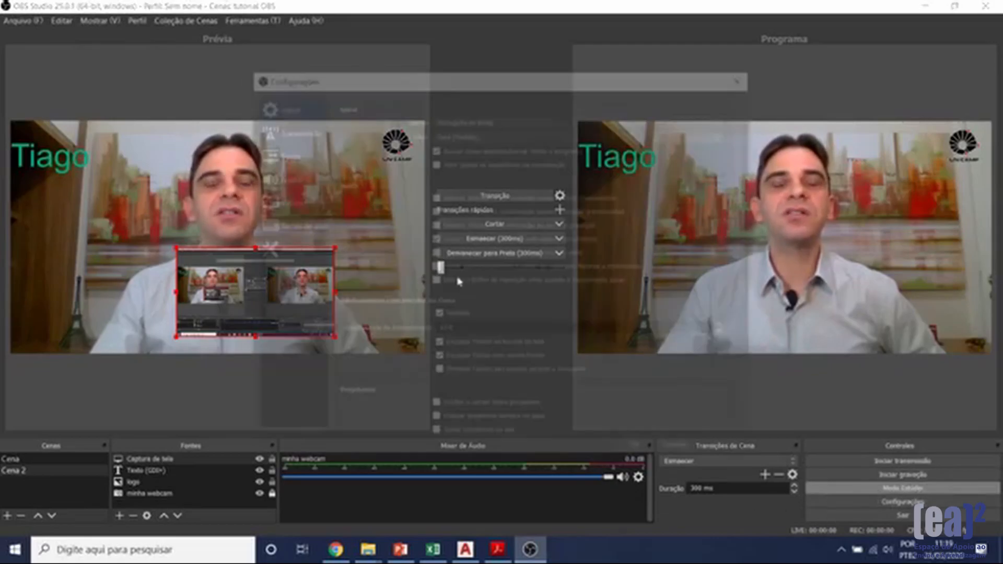
left_click(285, 178)
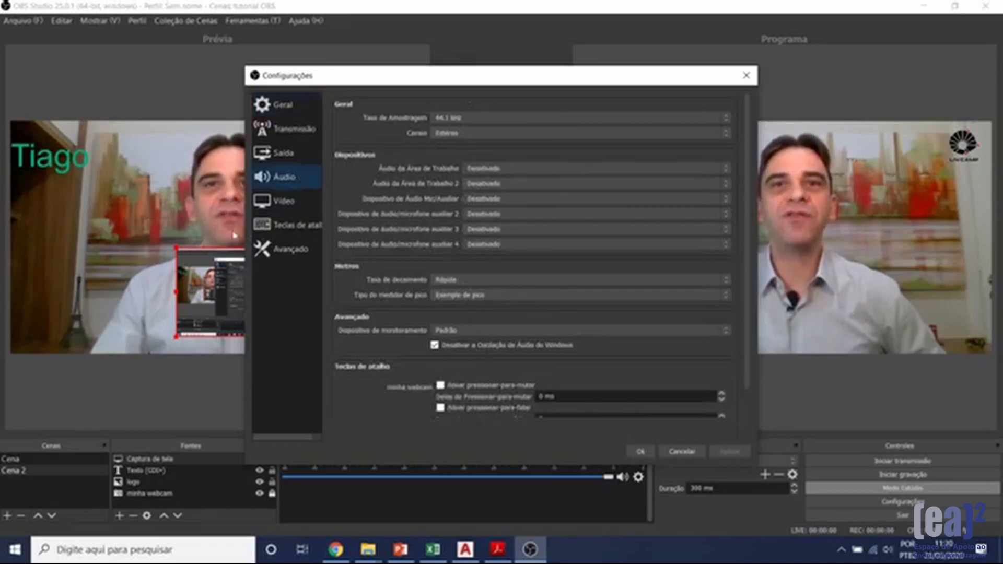
left_click(283, 204)
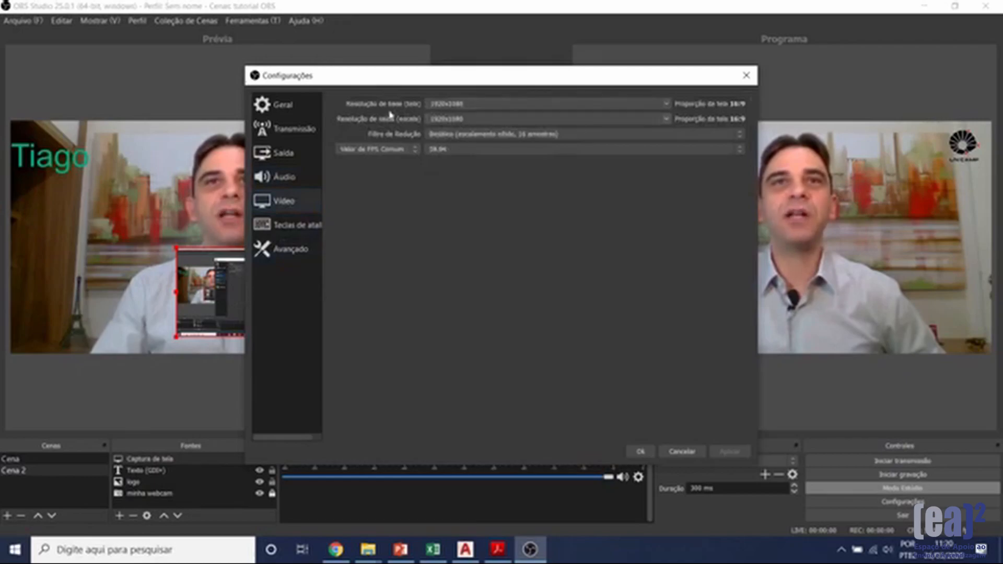
left_click(666, 119)
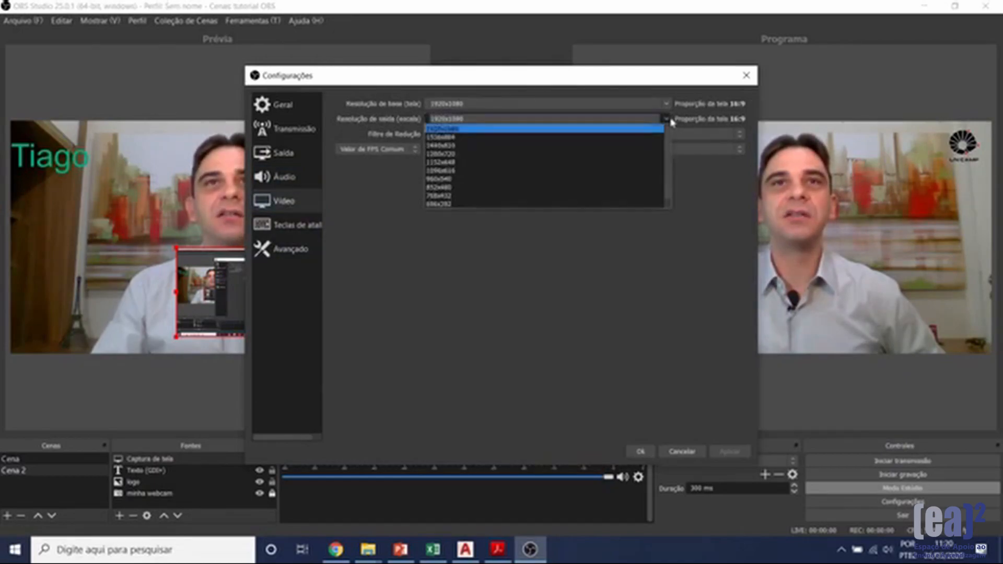
left_click(398, 116)
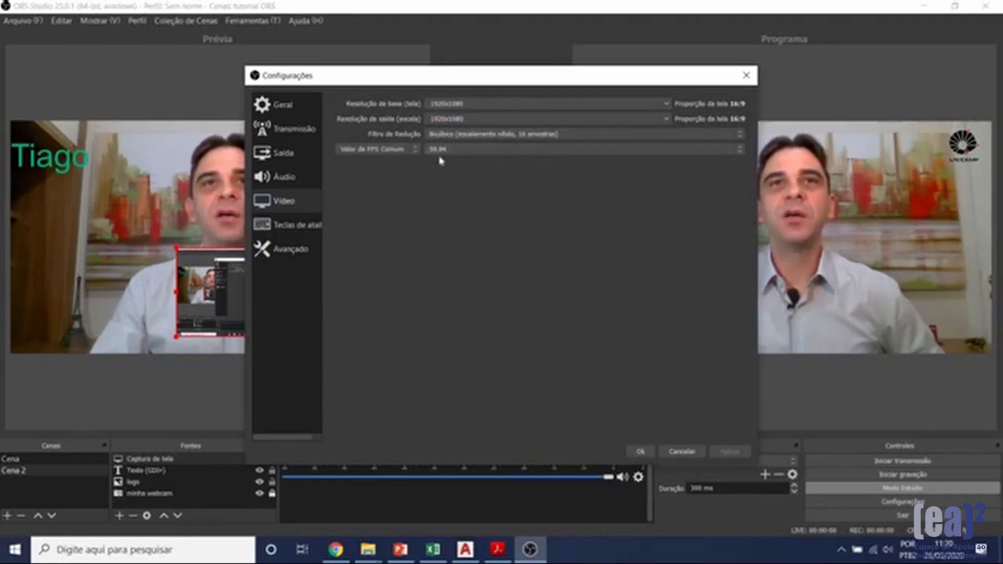
left_click(736, 152)
left_click(723, 152)
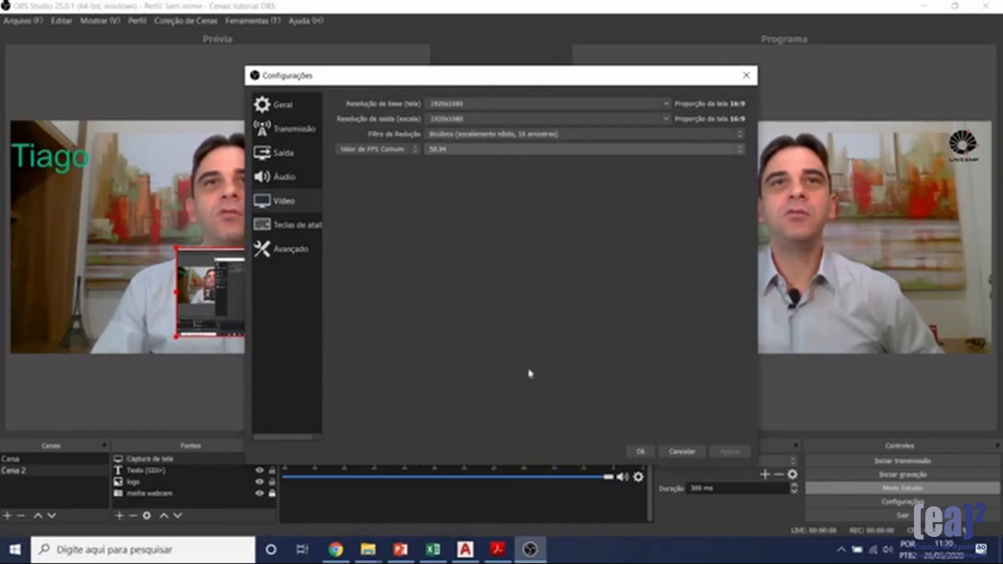
left_click(643, 450)
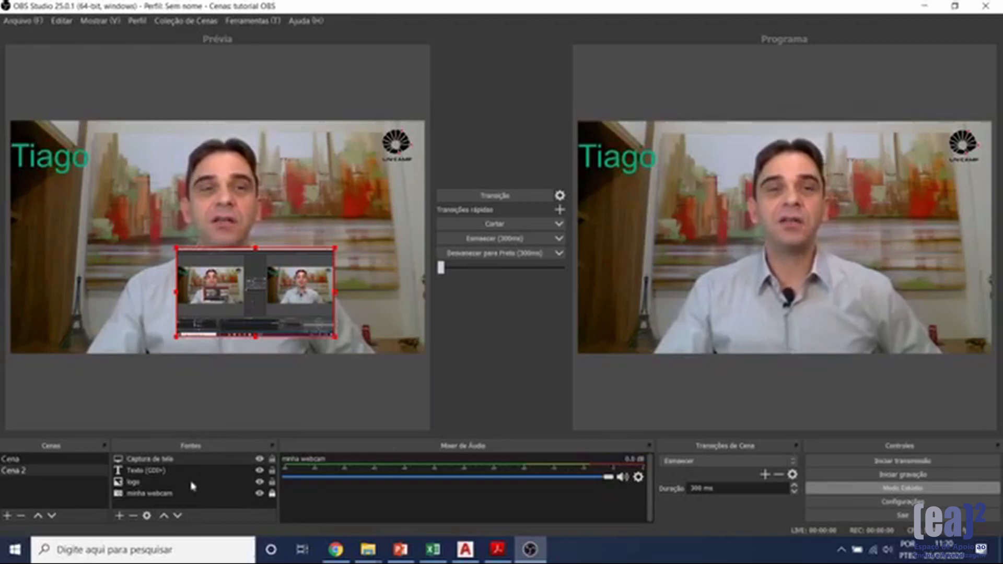
Remove the display capture source "Captura de tela" from "Cena 2" and confirm the removal.
right_click(253, 277)
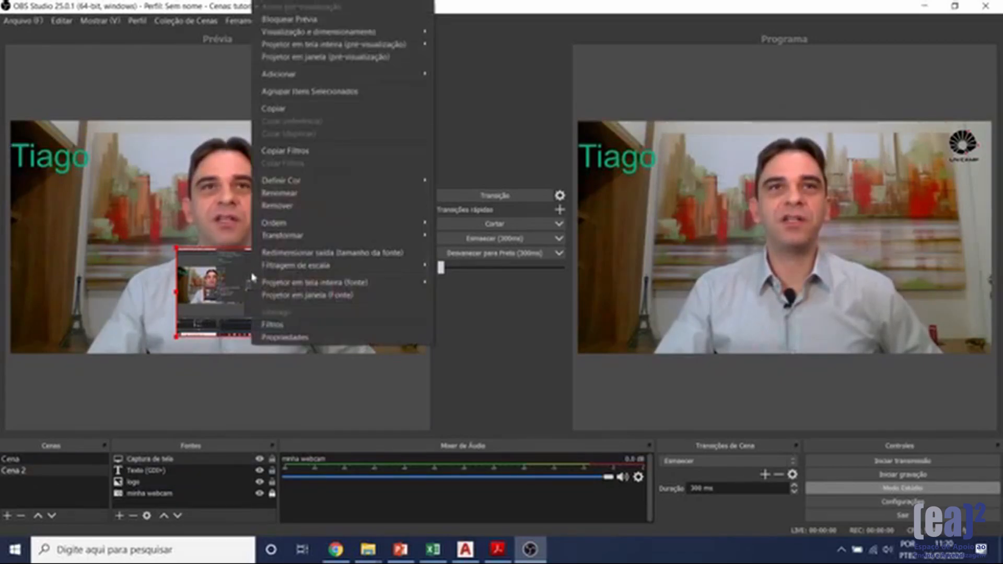
left_click(119, 516)
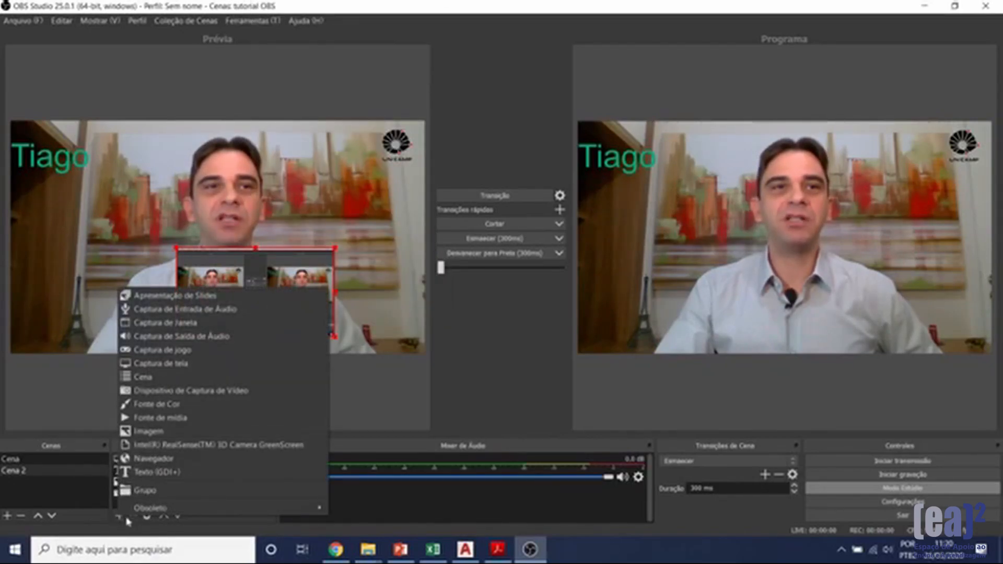
left_click(86, 483)
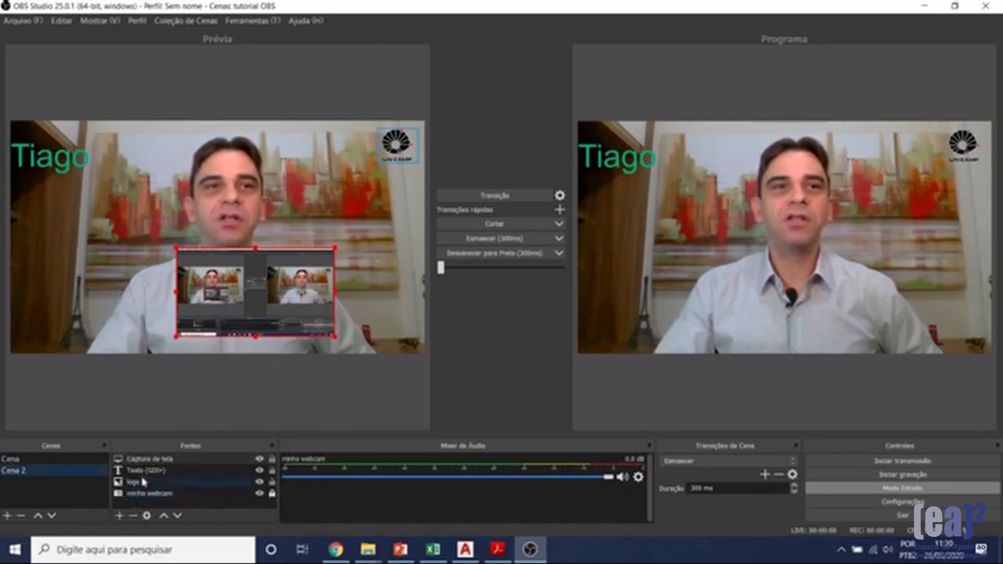
right_click(150, 459)
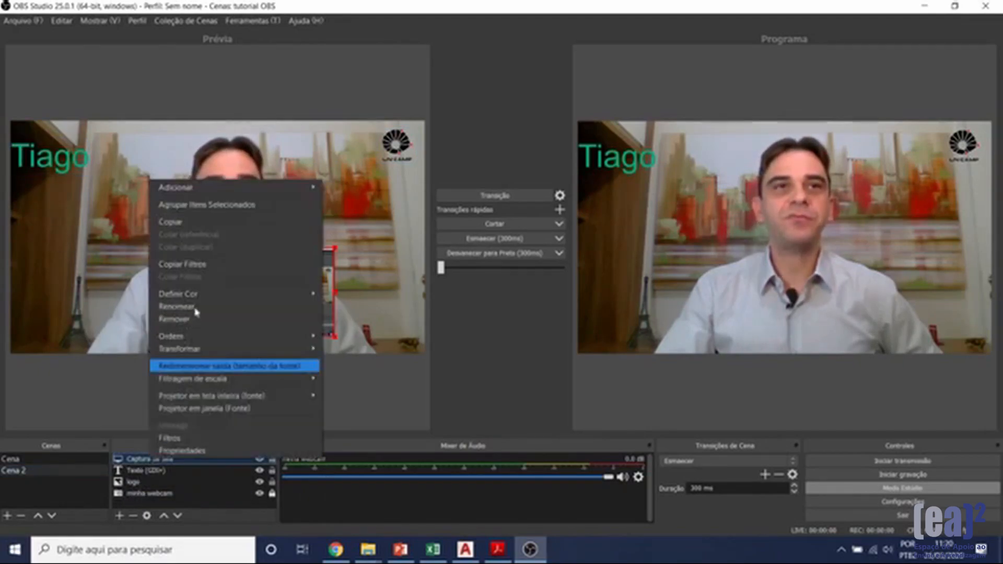
left_click(191, 319)
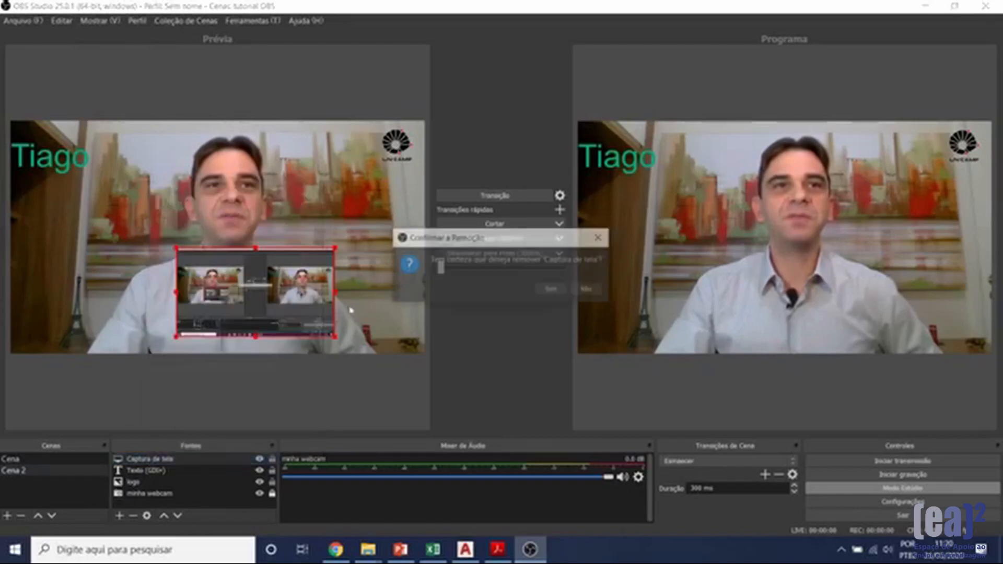
left_click(561, 295)
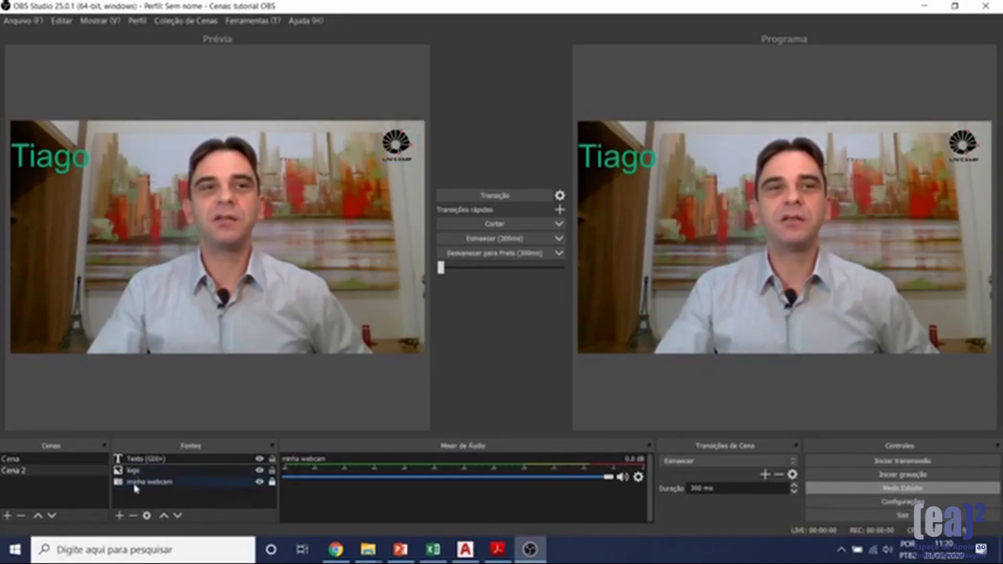
Switch to "Cena" and back to "Cena 2", and turn off studio mode to show a single preview.
left_click(27, 460)
left_click(26, 472)
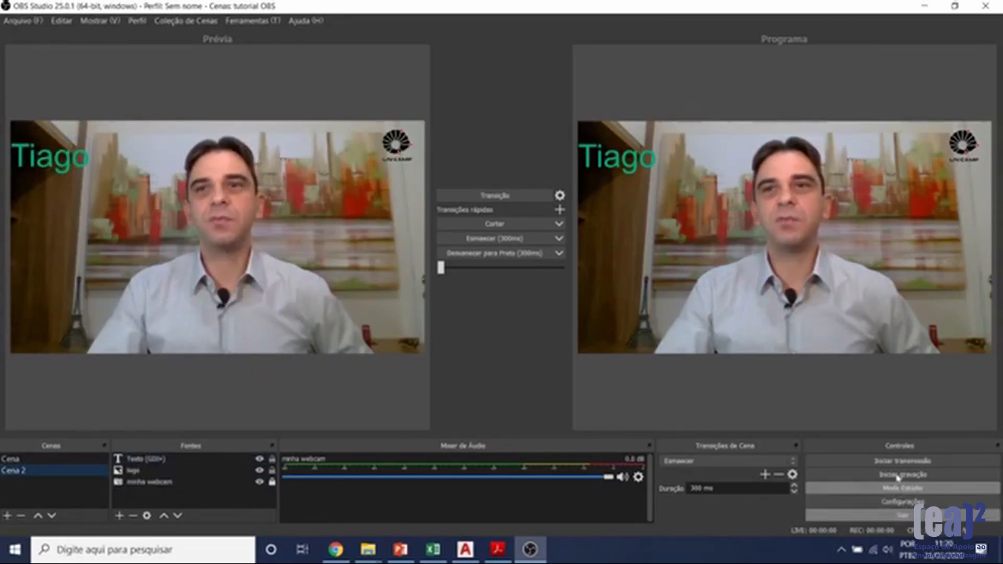
left_click(902, 491)
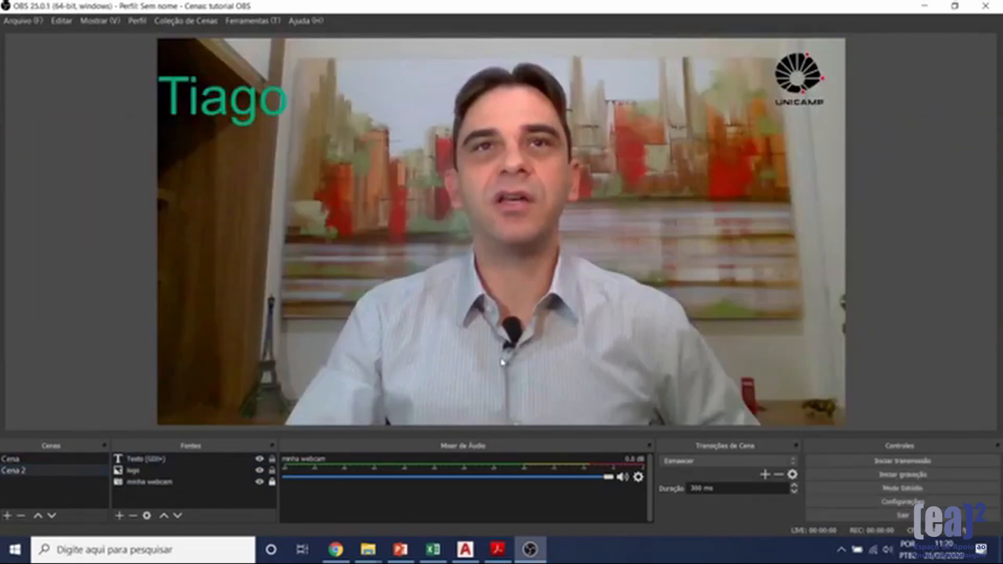